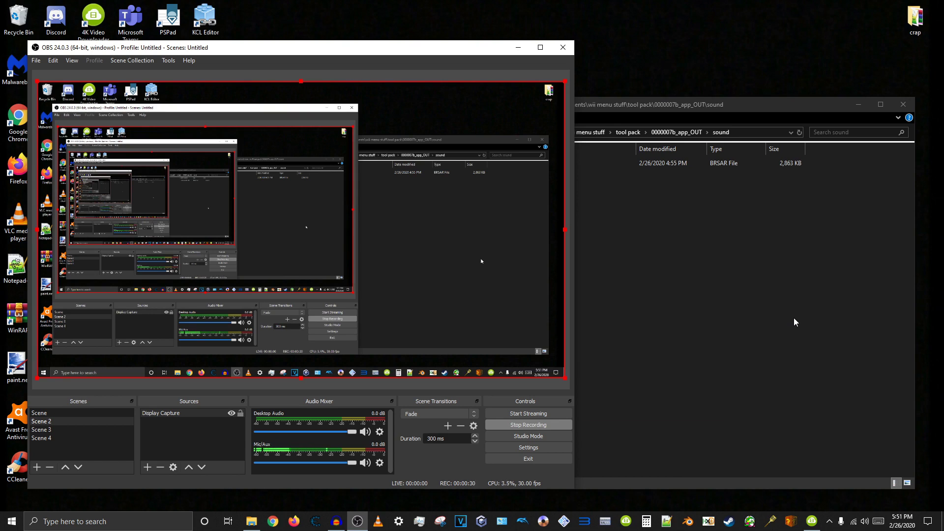
- Bring File Explorer forward beside the preview, nudge it right, and go up to the tool pack folder
left_click(795, 318)
mouse_move(693, 97)
left_mouse_down()
mouse_move(723, 103)
mouse_move(683, 104)
left_mouse_up()
left_click(623, 128)
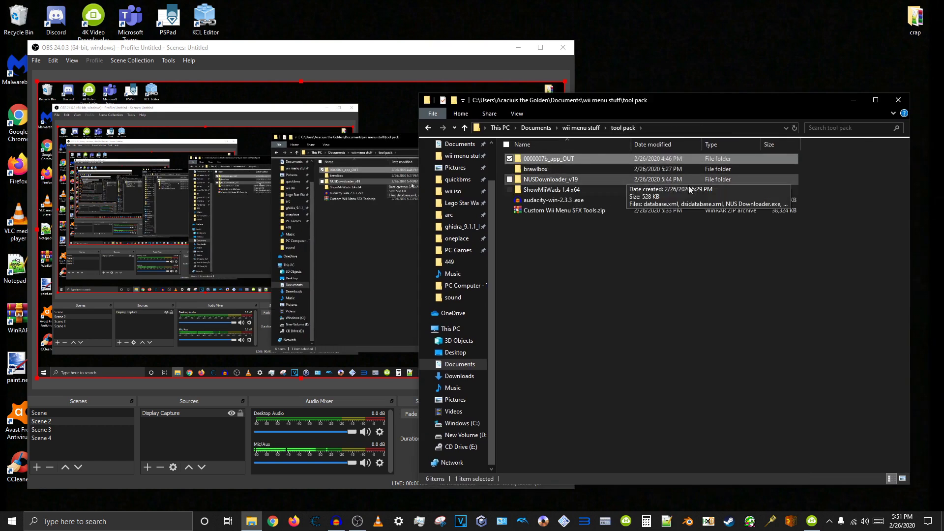
- Look over the tool pack items and open NUSDownloader_v19, showing NUS Downloader.exe and its database files
left_click_drag(806, 163, 767, 176)
left_click(767, 176)
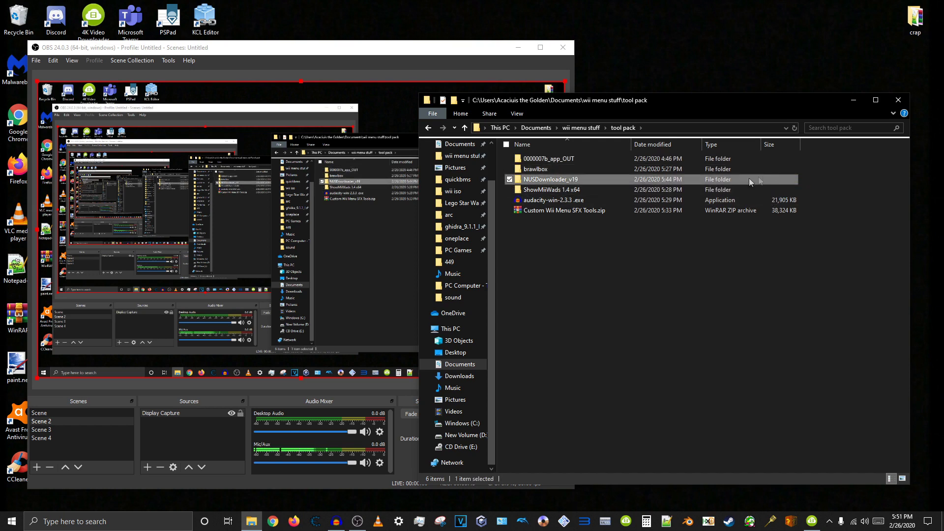
left_click(641, 191)
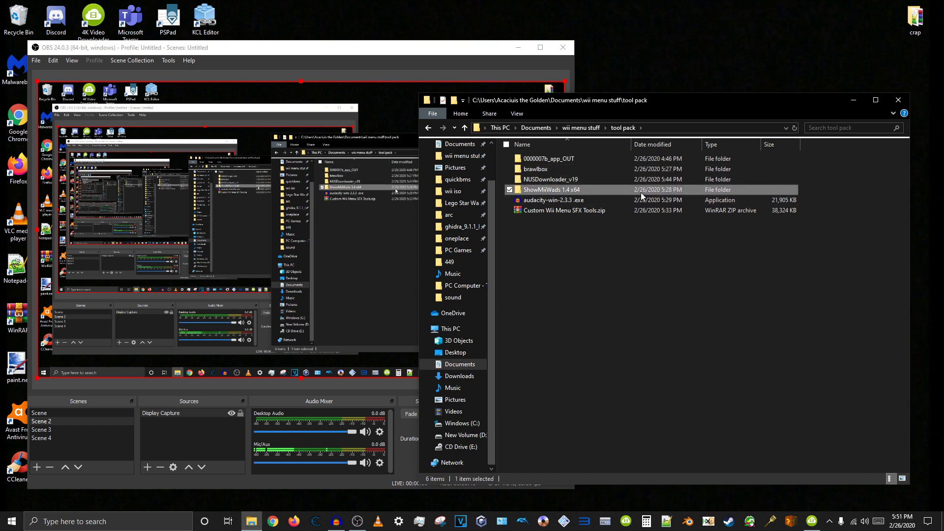
left_click(580, 202)
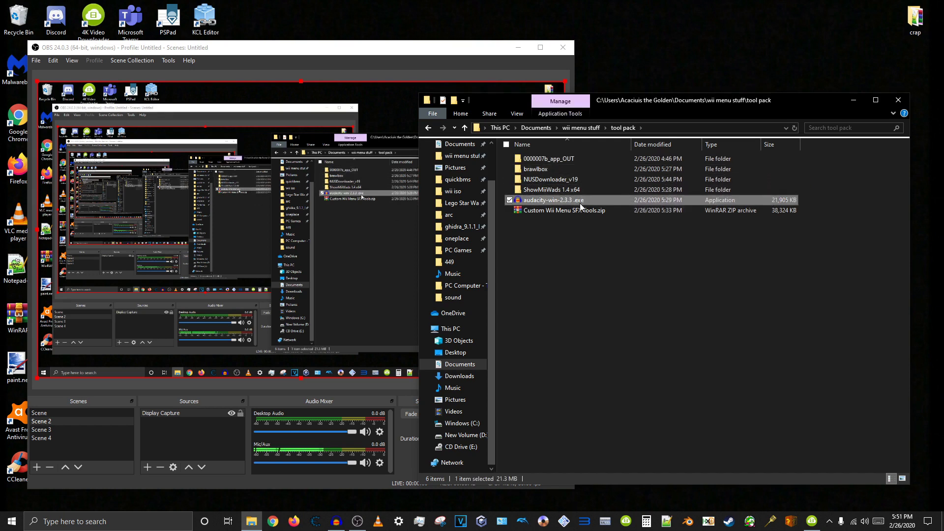
left_click(566, 169)
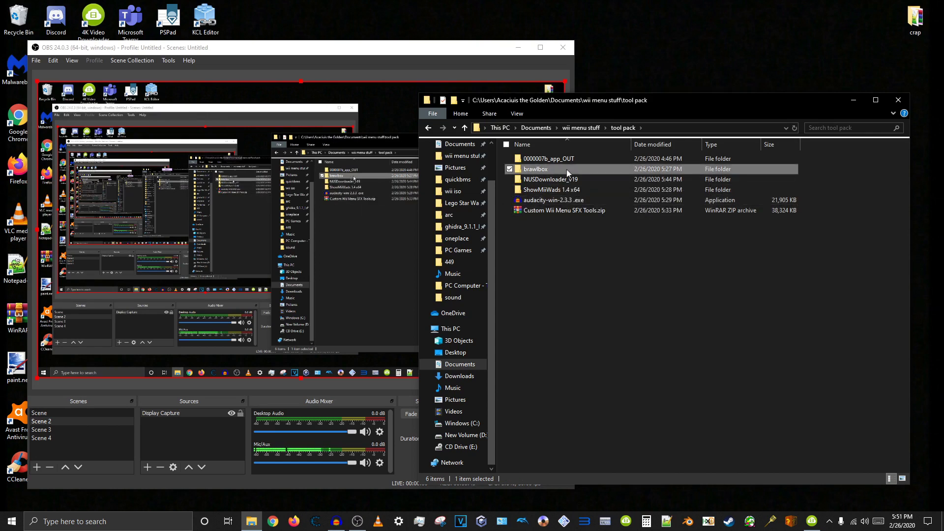
mouse_move(568, 169)
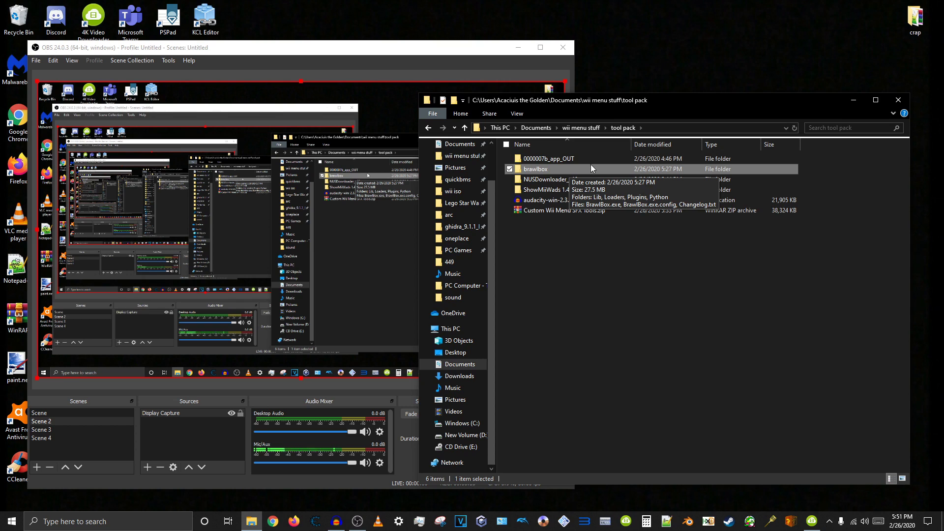
left_click(559, 180)
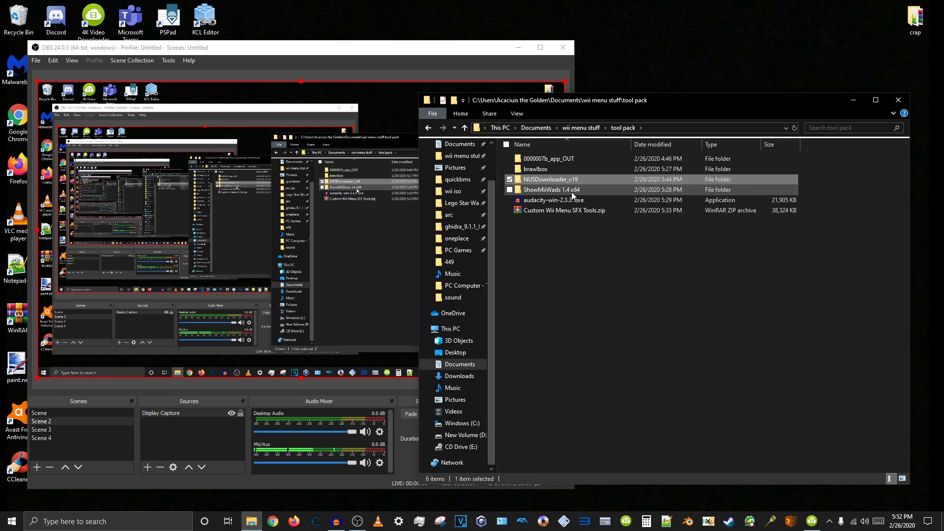
left_click(571, 192)
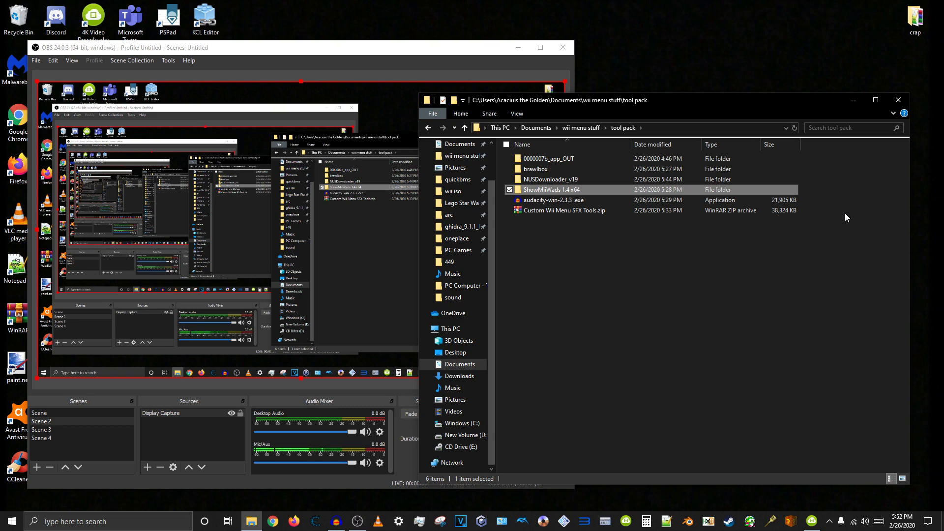
key("Down")
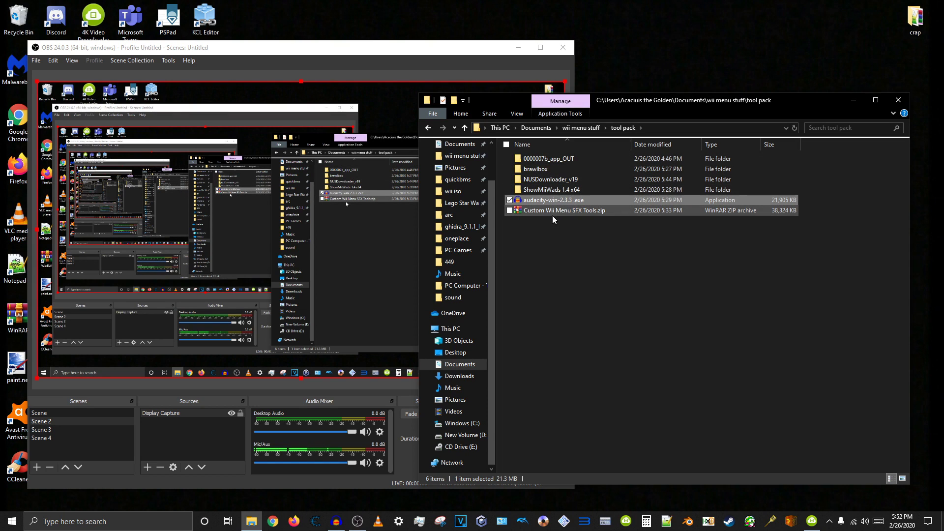
left_click(533, 211)
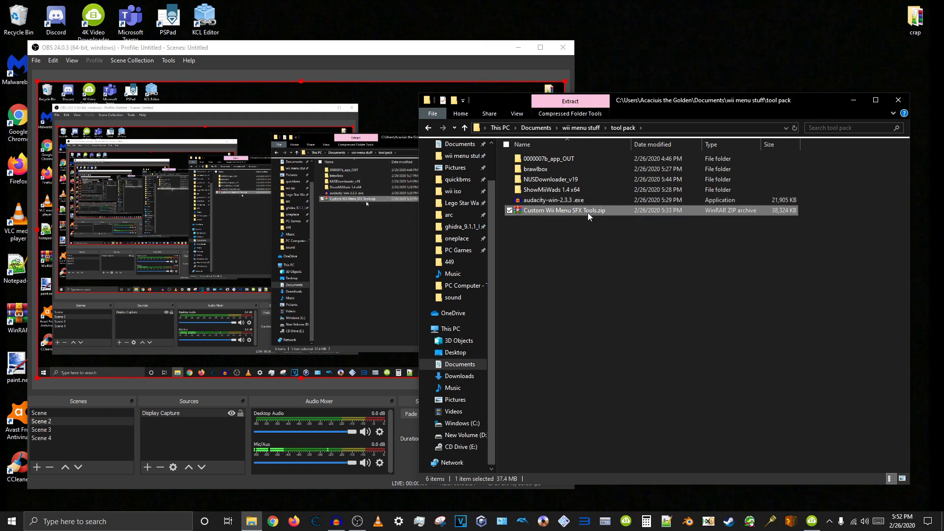
double_click(584, 179)
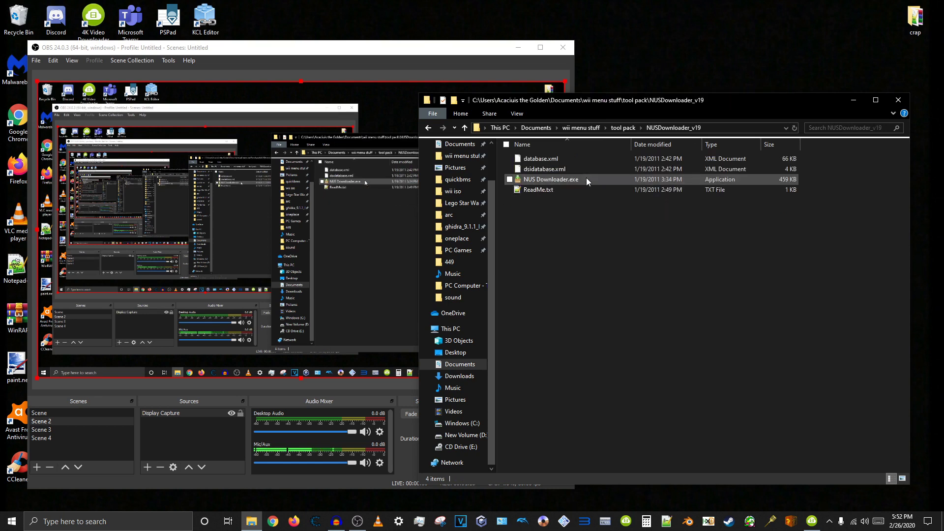
- Launch NUS Downloader and enable Create Decrypted Contents, disabling Keep Encrypted and Use Local Files
double_click(577, 179)
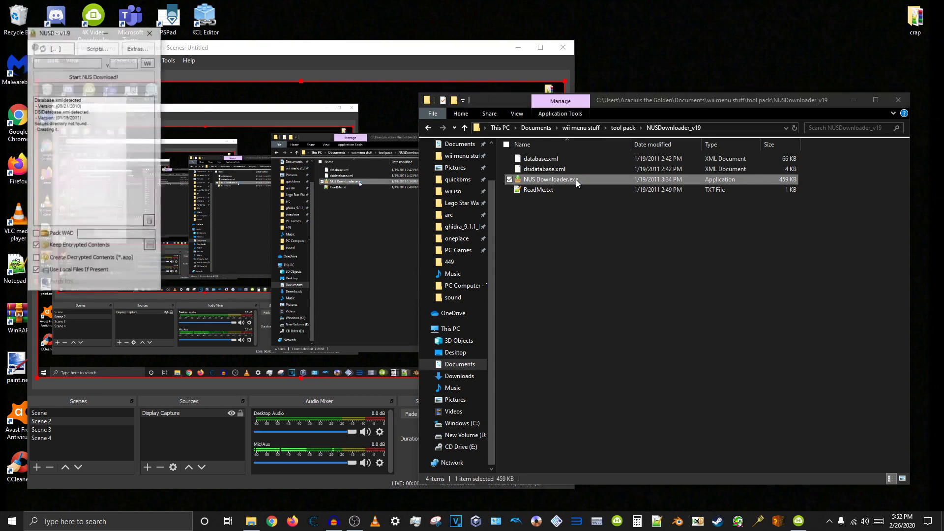
left_click_drag(88, 38, 648, 163)
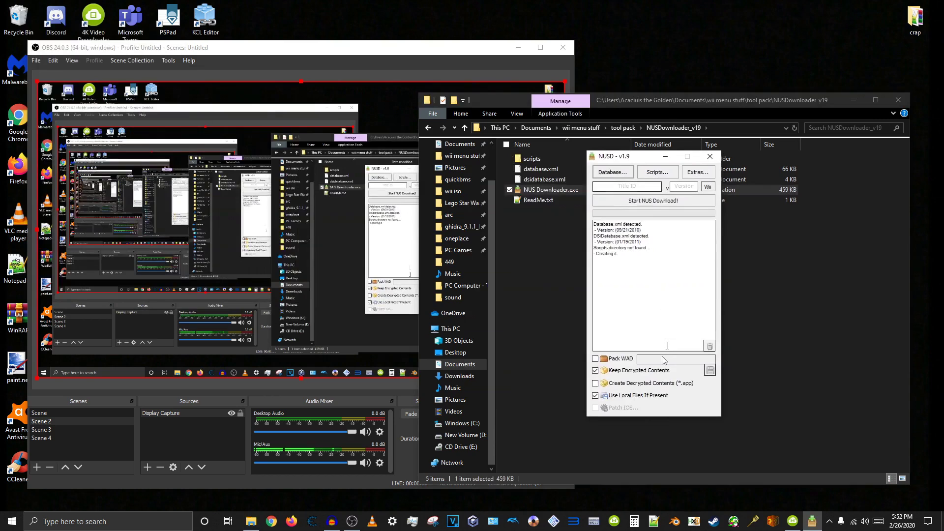
left_click(650, 389)
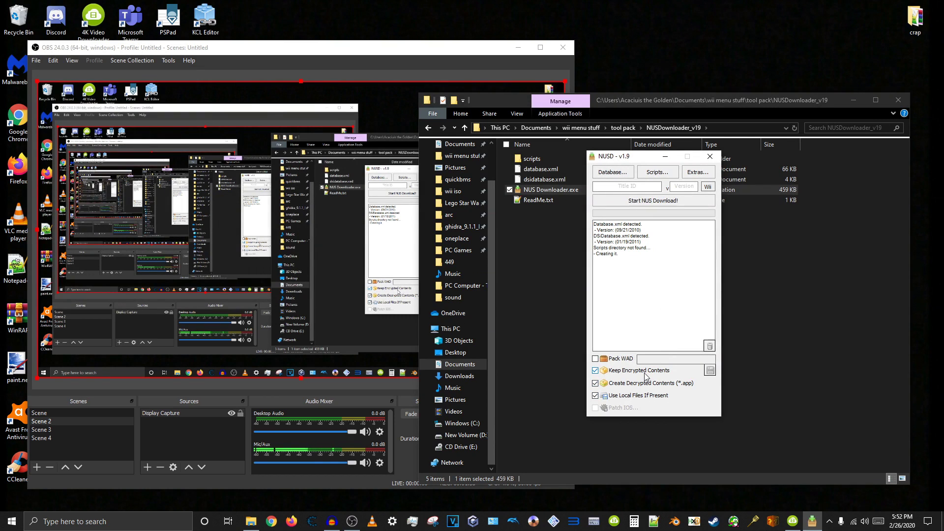
left_click(646, 372)
left_click(625, 396)
left_click(613, 185)
left_click(613, 173)
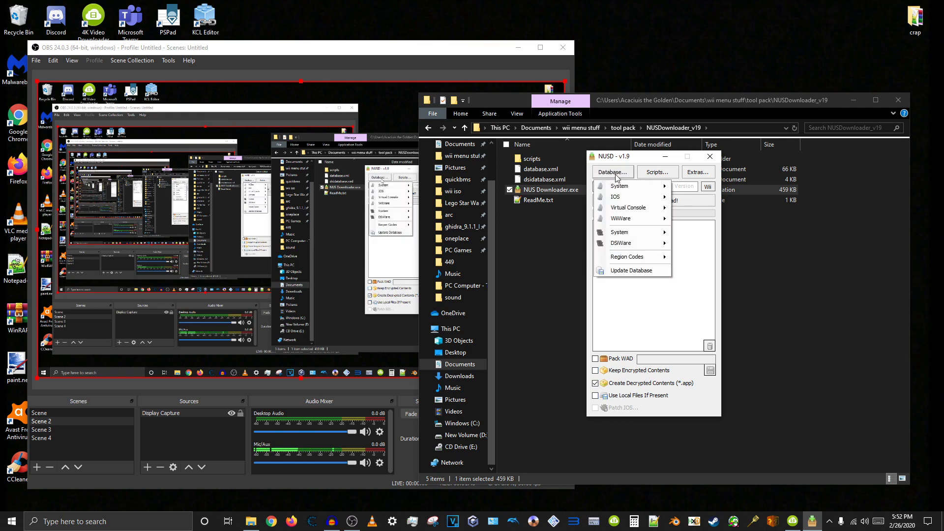
mouse_move(627, 189)
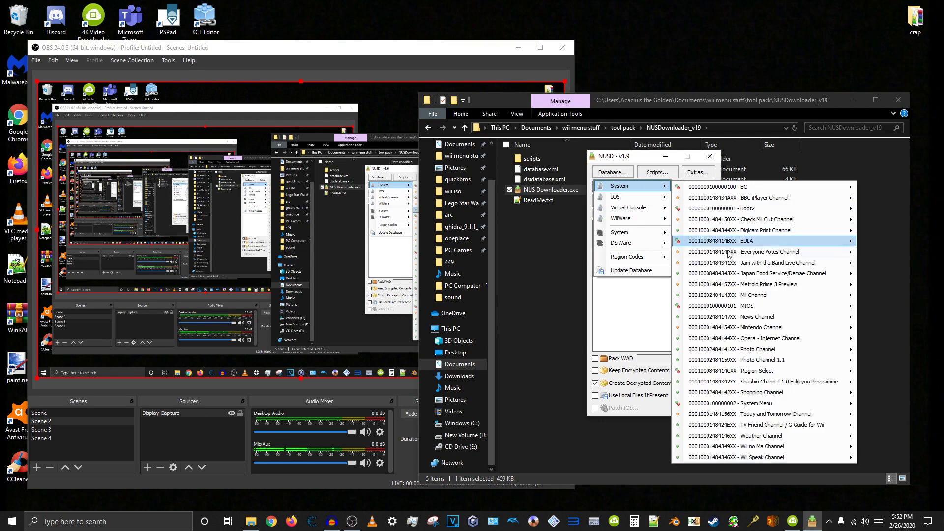
mouse_move(731, 406)
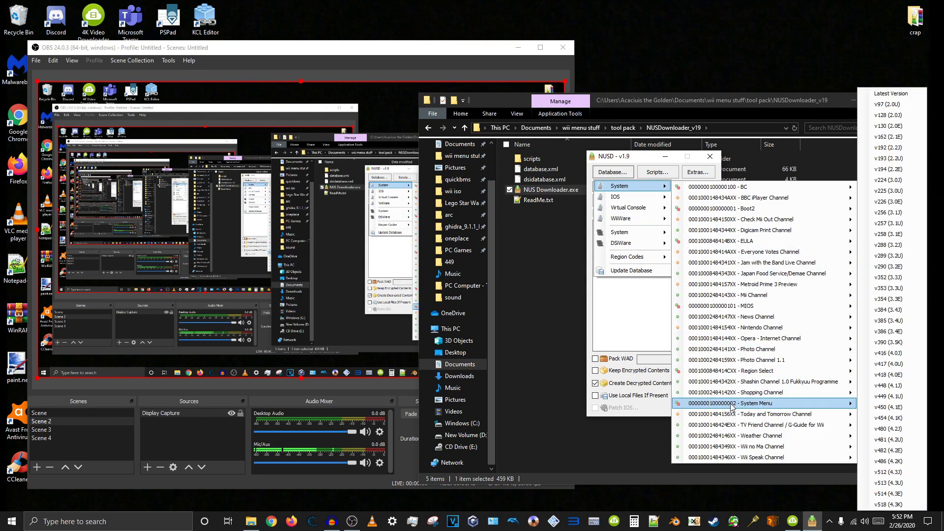
left_click(889, 396)
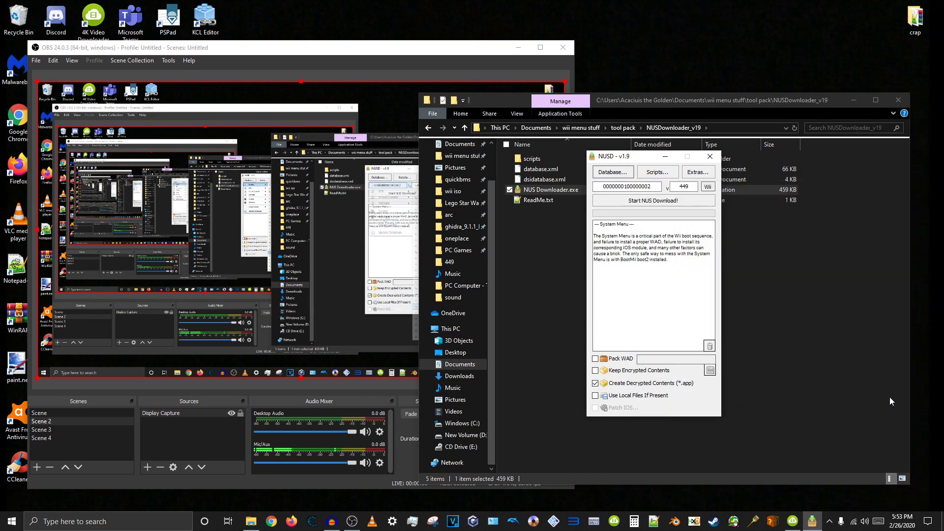
left_click(637, 202)
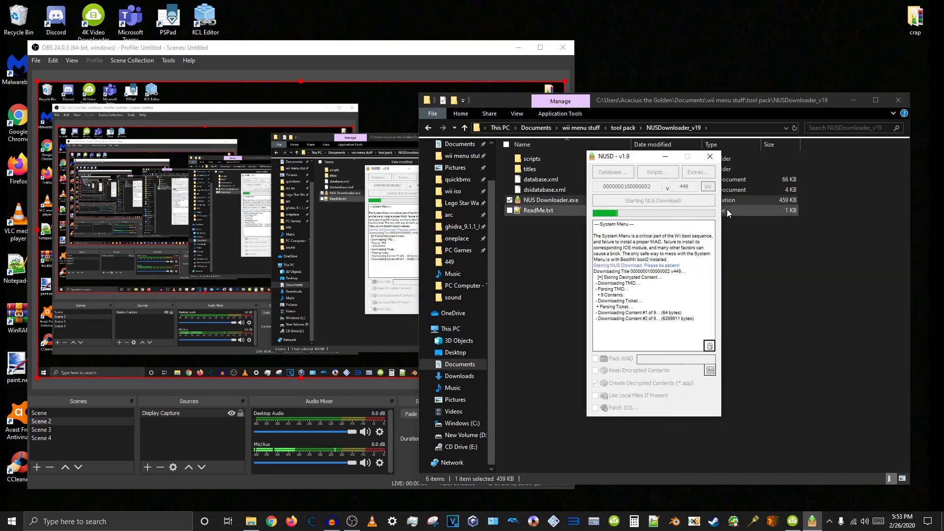
left_click_drag(659, 162, 370, 169)
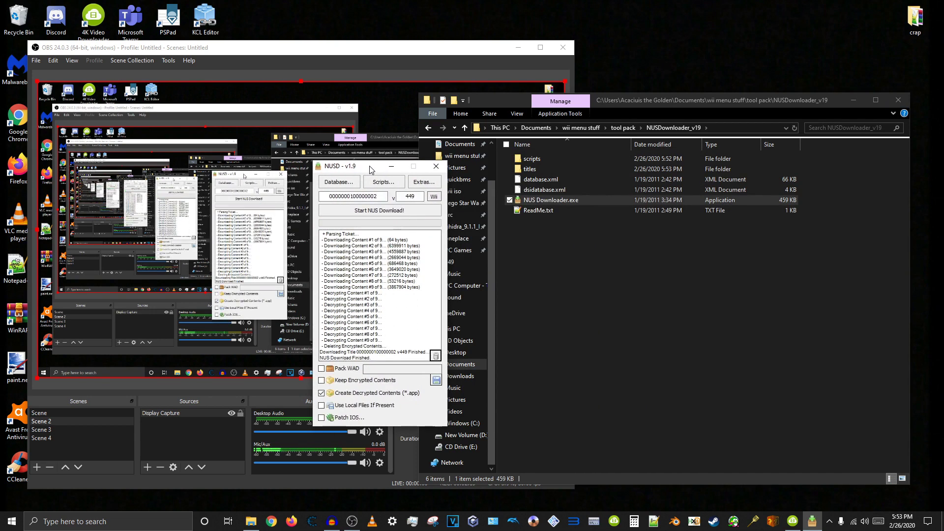
double_click(539, 170)
double_click(552, 159)
double_click(535, 159)
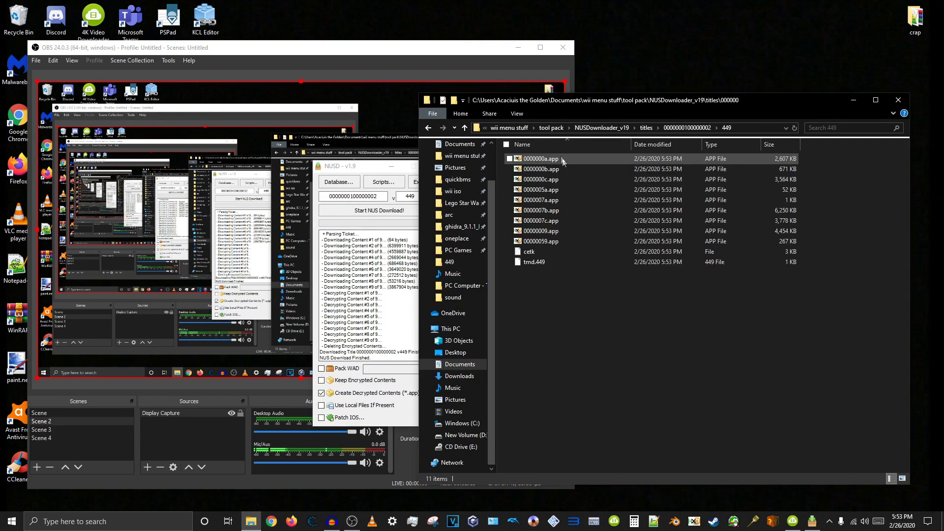
double_click(557, 214)
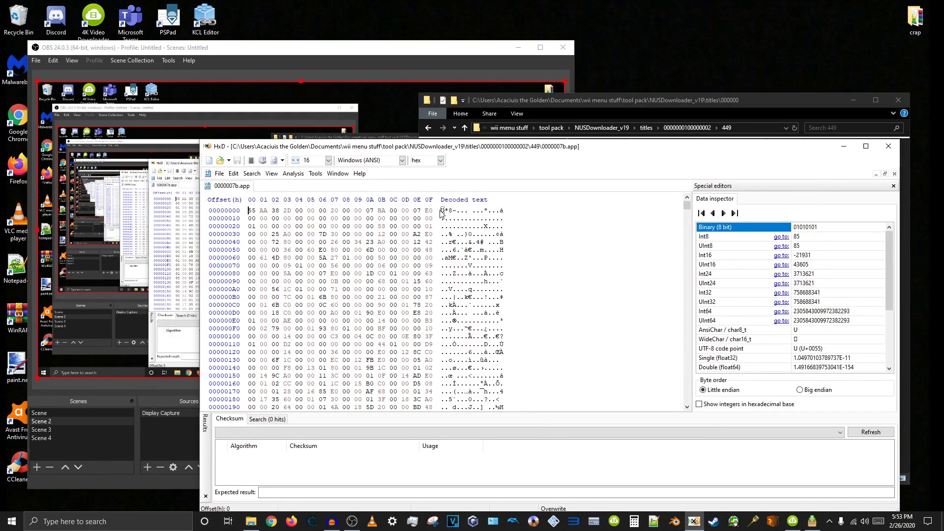
left_click_drag(442, 211, 456, 210)
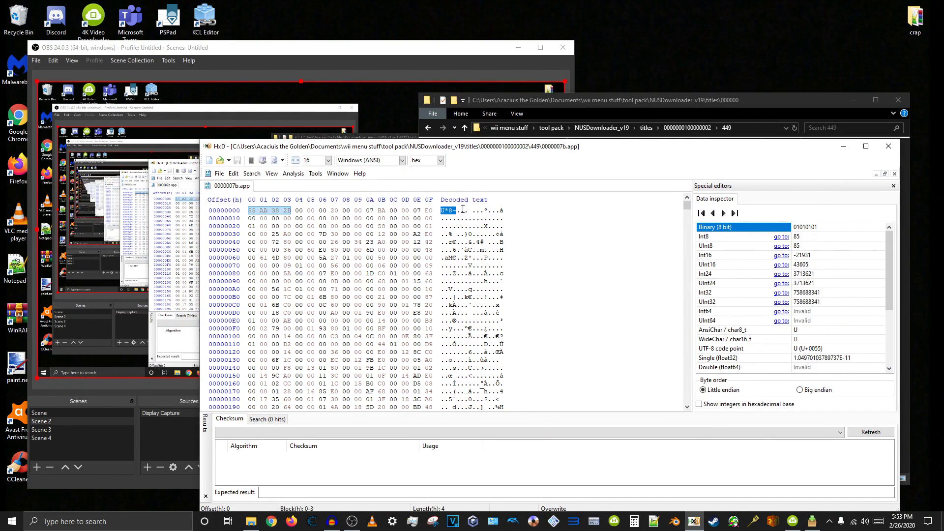
left_click(459, 213)
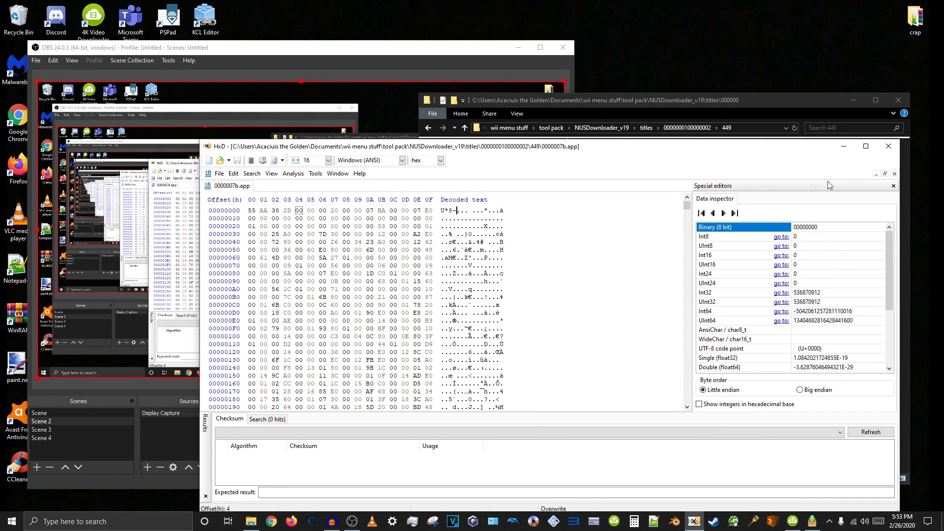
left_click(889, 148)
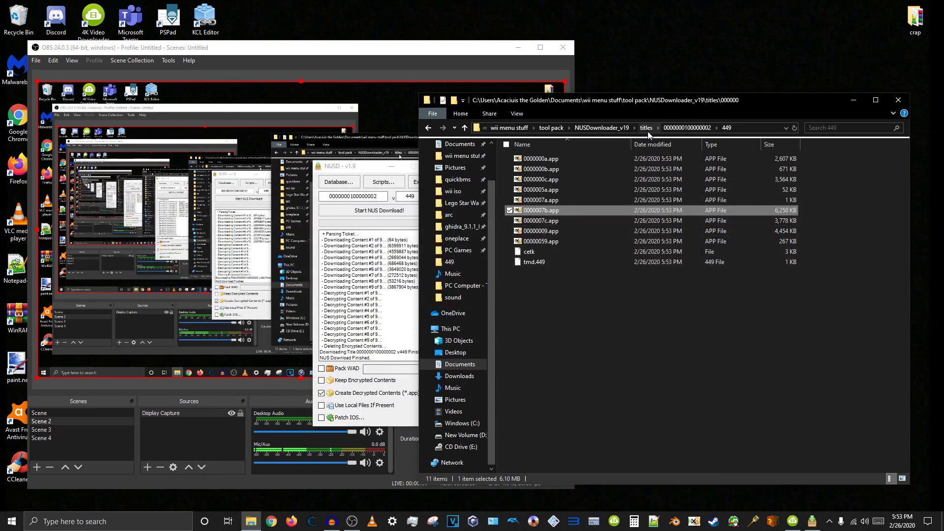
- Launch ShowMiiWads from the ShowMiiWads 1.4 x64 folder in tool pack
left_click(552, 127)
left_click(551, 191)
double_click(552, 190)
double_click(552, 211)
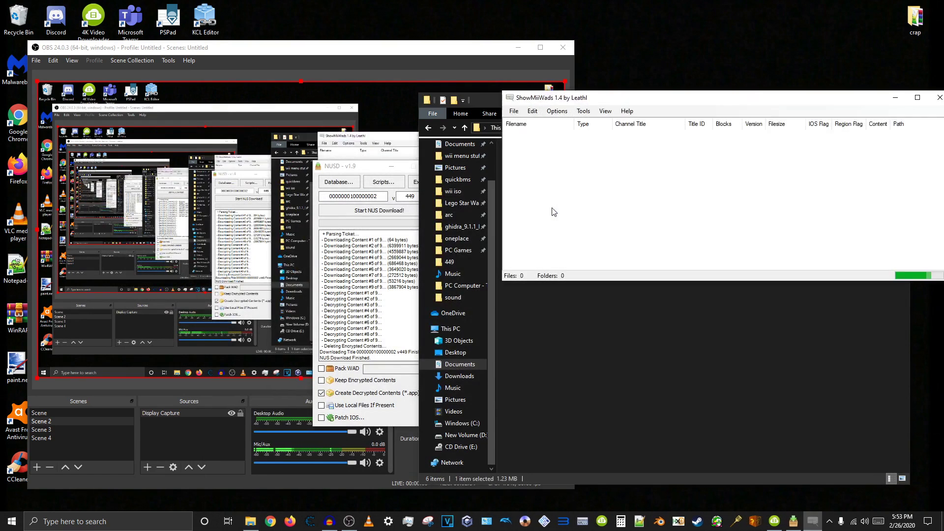
- Unpack 0000007b.app as a U8 archive into the 449 folder, then return Explorer to tool pack
left_click(523, 114)
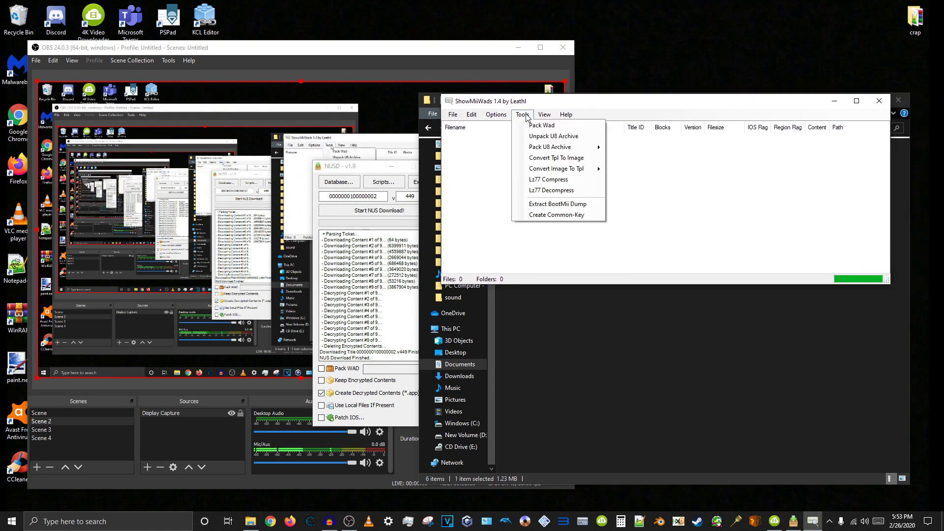
left_click(532, 139)
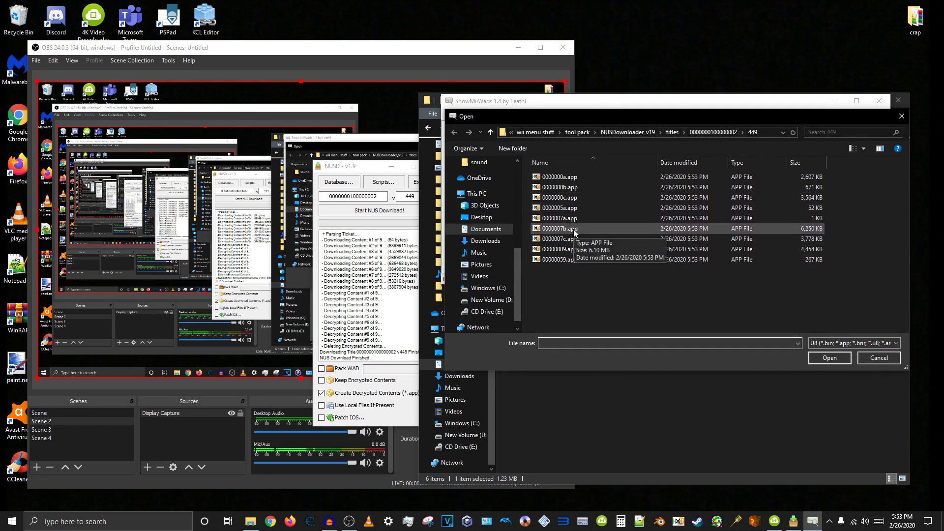
double_click(560, 229)
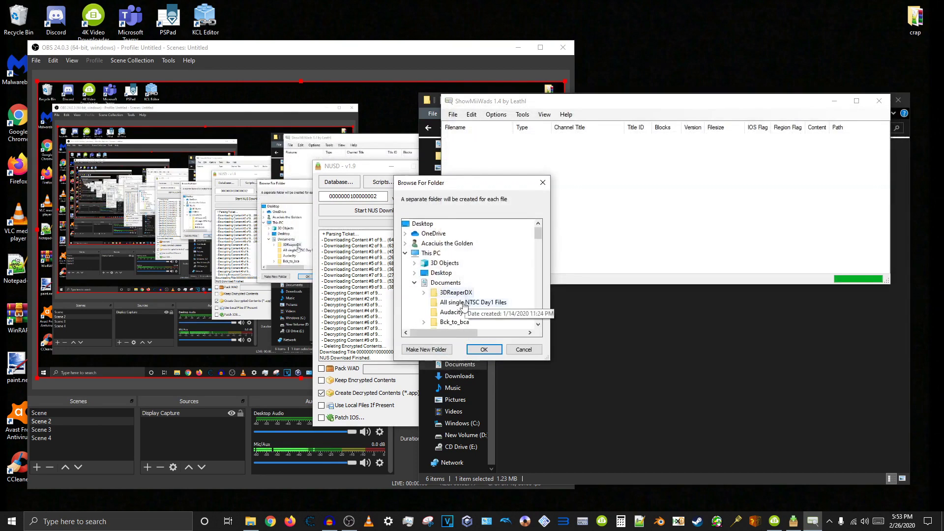
scroll(465, 303, "down", 3)
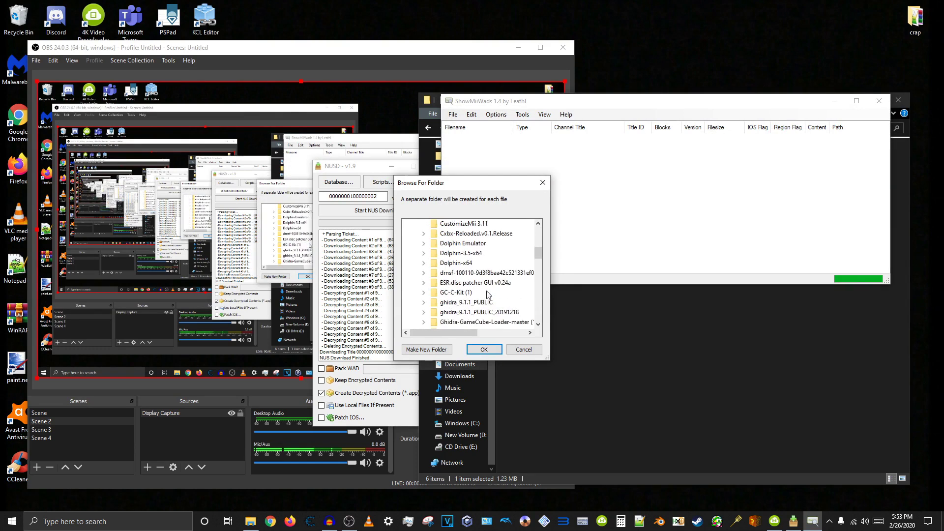
scroll(488, 294, "down", 6)
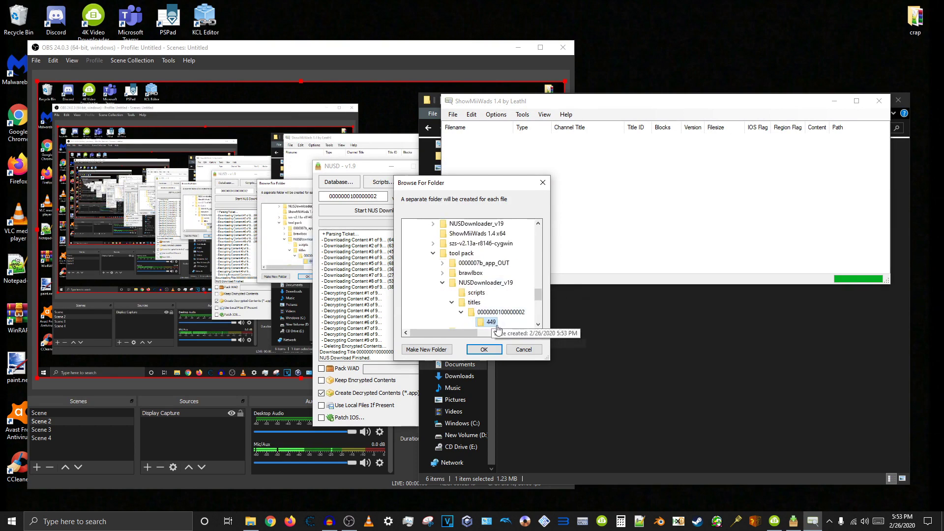
scroll(494, 319, "down", 1)
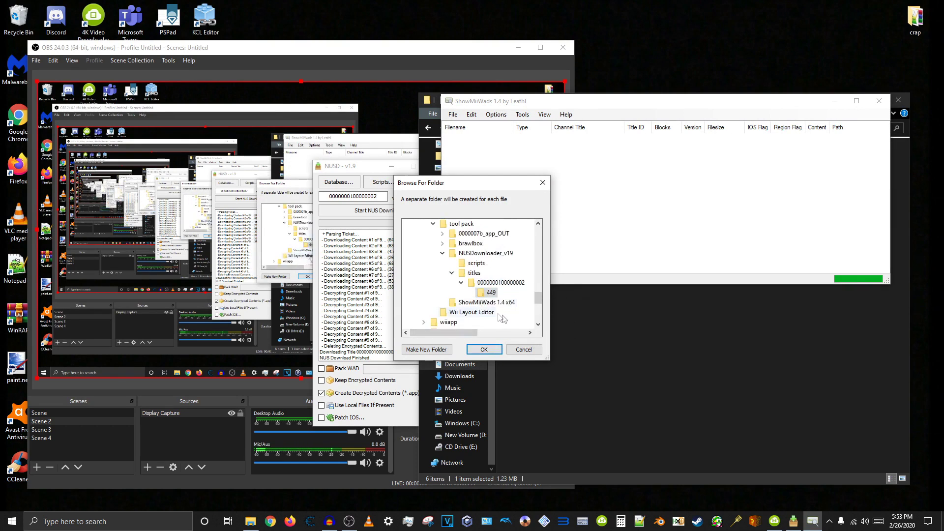
left_click(481, 291)
left_click(484, 350)
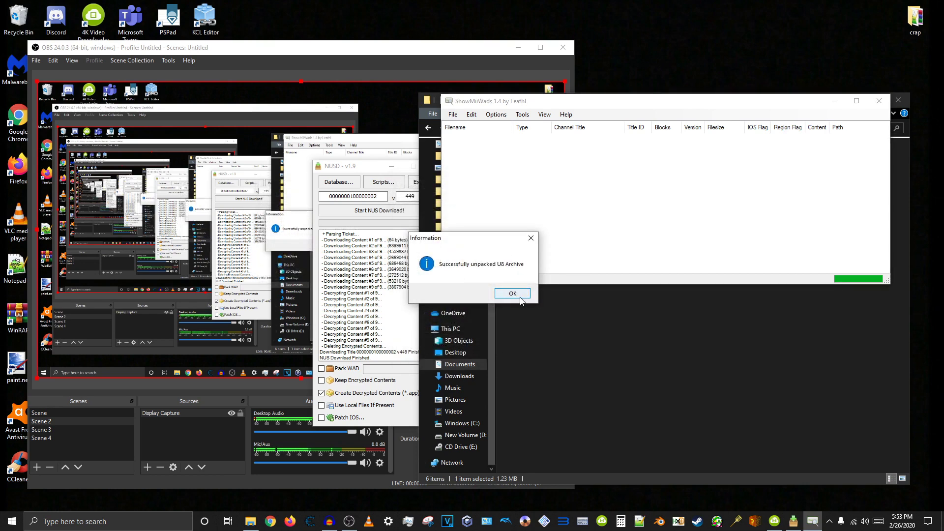
left_click(516, 295)
left_click(624, 301)
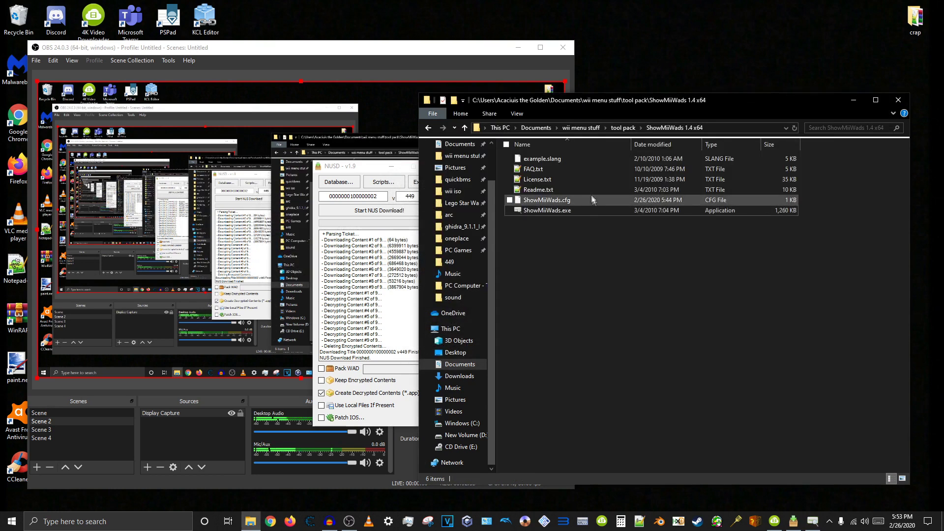
left_click(619, 128)
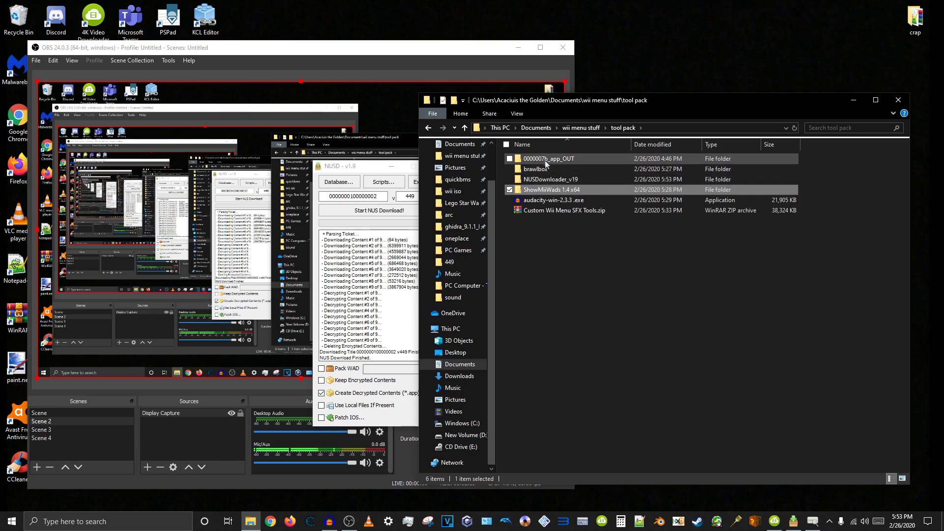
mouse_move(560, 160)
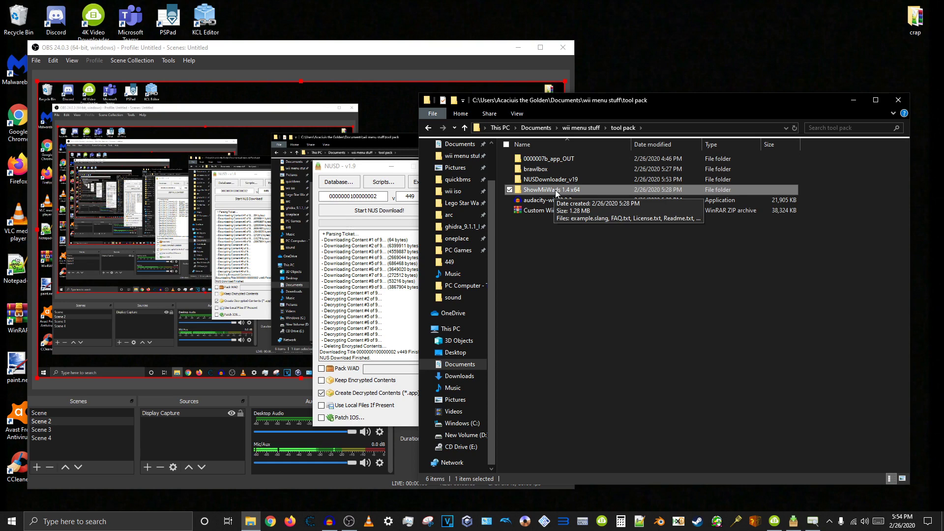
double_click(556, 179)
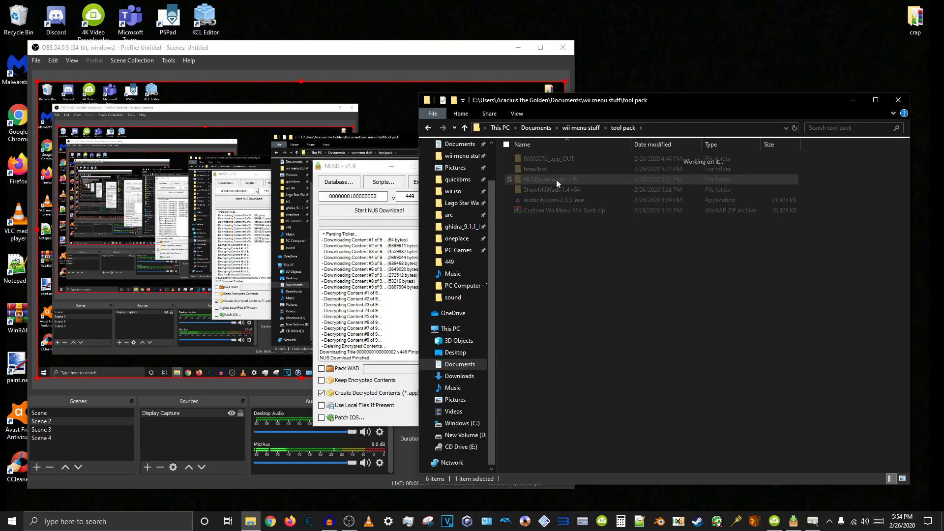
left_click(550, 168)
double_click(549, 166)
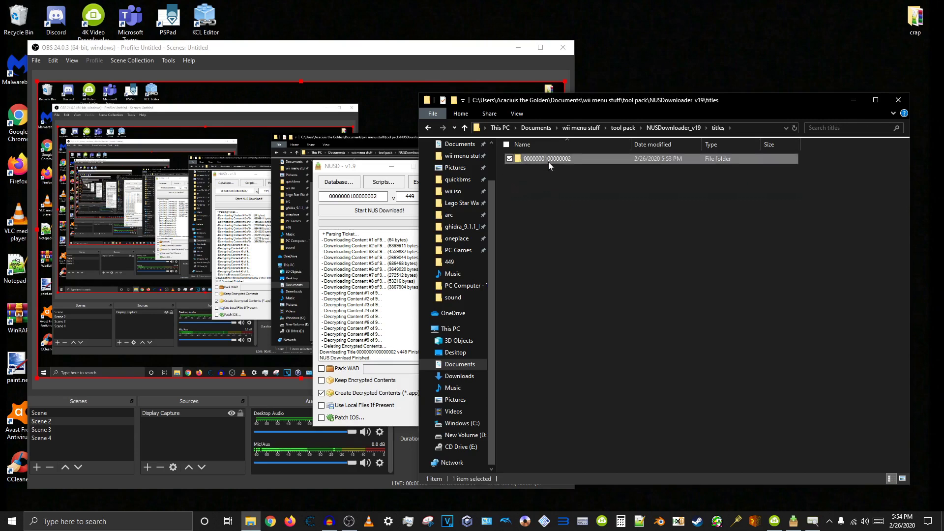
double_click(548, 161)
double_click(548, 161)
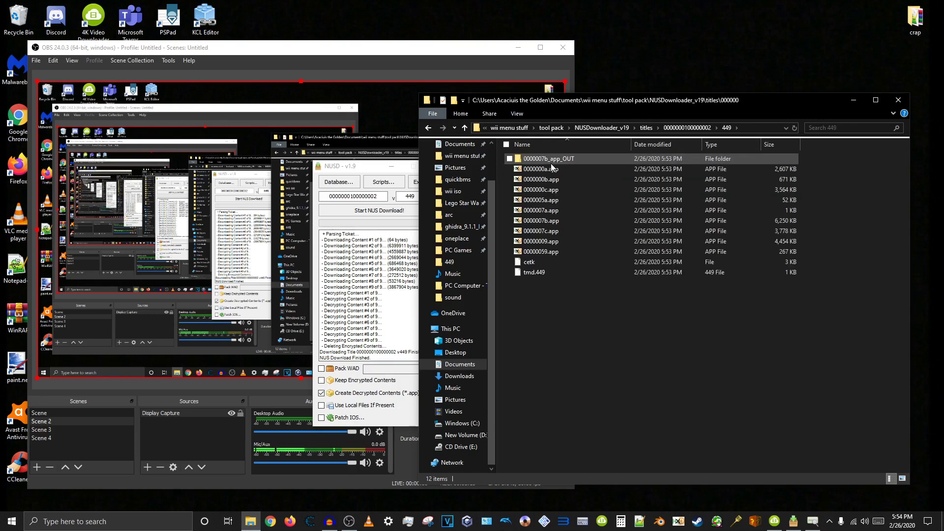
double_click(551, 162)
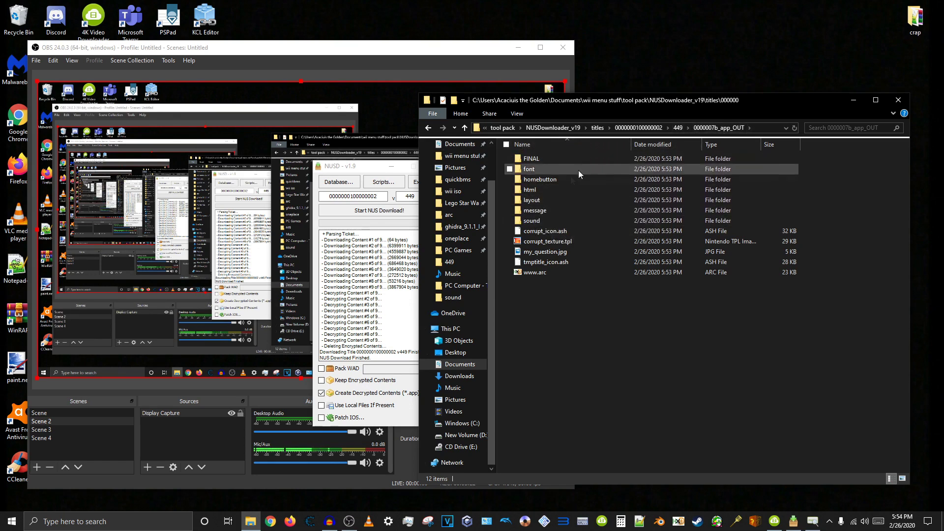
double_click(537, 220)
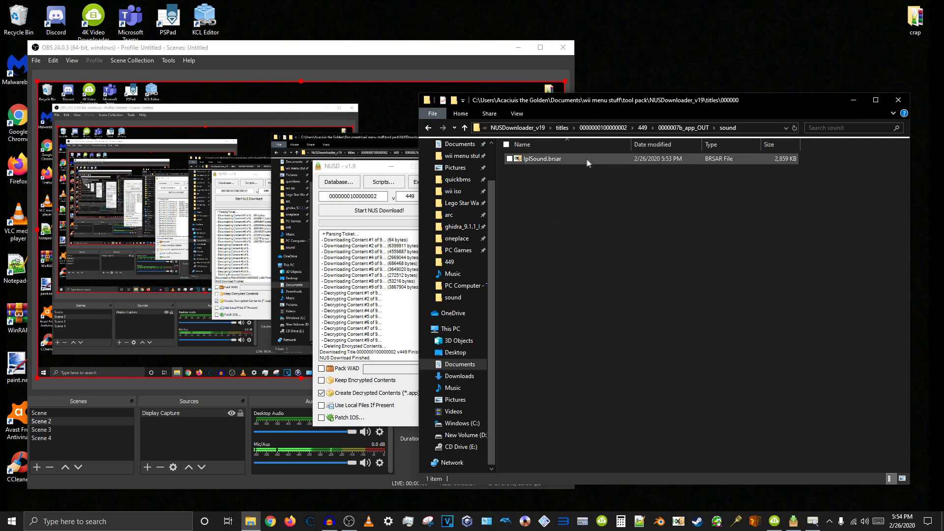
- Go up to tool pack and open its 0000007b_app_OUT\sound folder
left_click(464, 128)
left_click(464, 128)
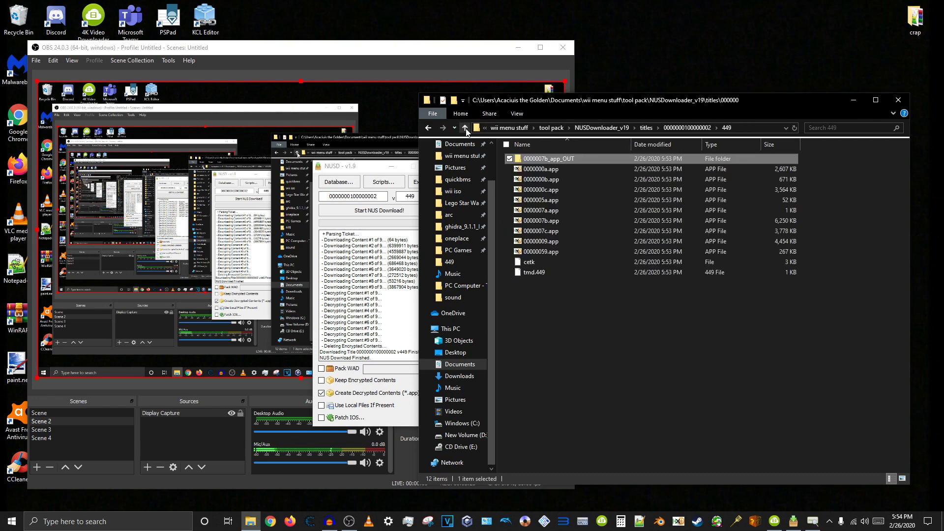
left_click(464, 127)
left_click(464, 128)
left_click(464, 128)
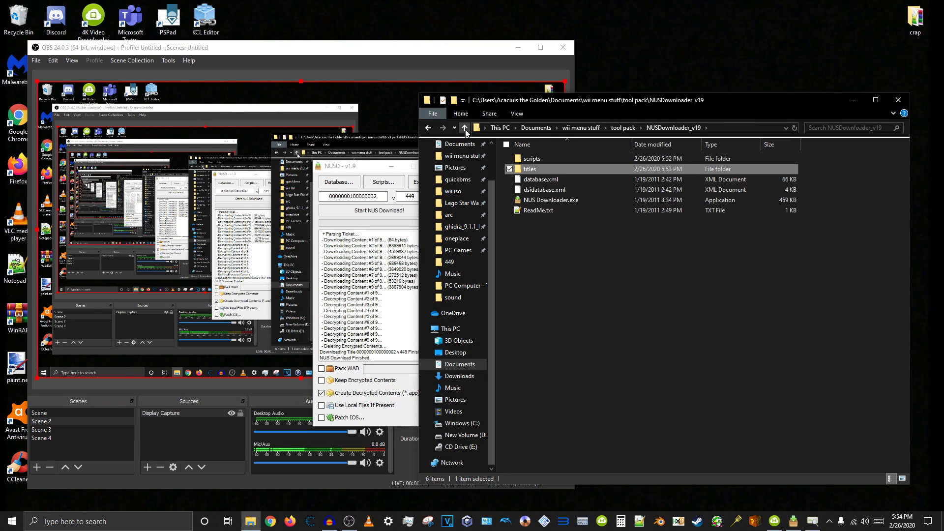
left_click(465, 128)
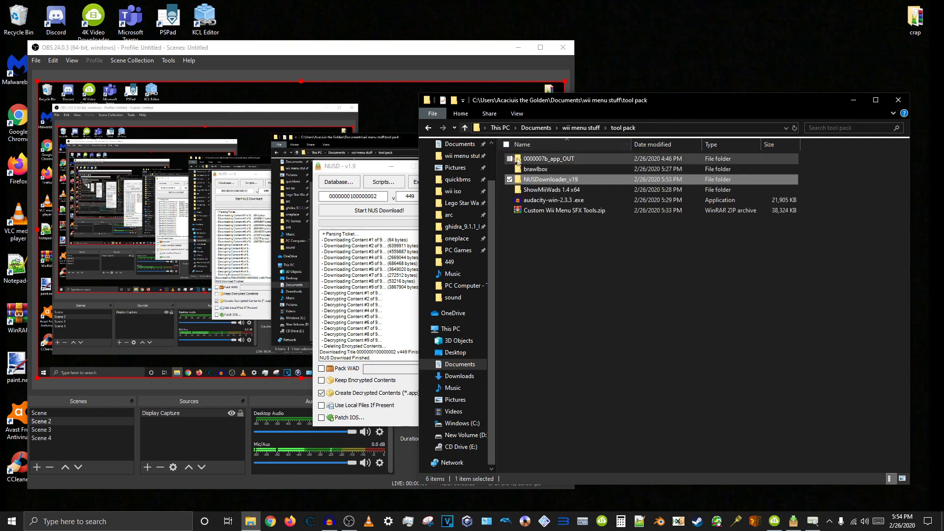
double_click(542, 159)
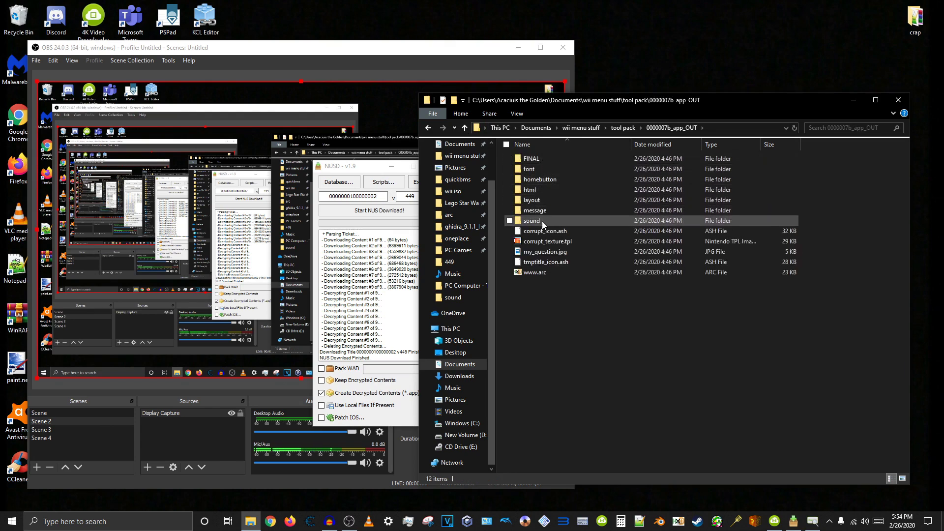
double_click(542, 221)
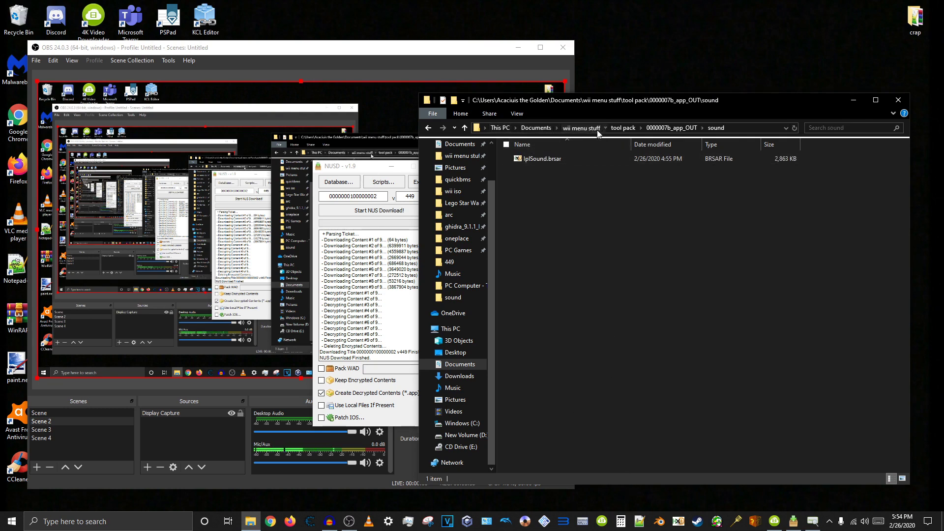
- Return to tool pack and launch BrawlBox from the brawlbox folder
left_click(581, 128)
double_click(542, 219)
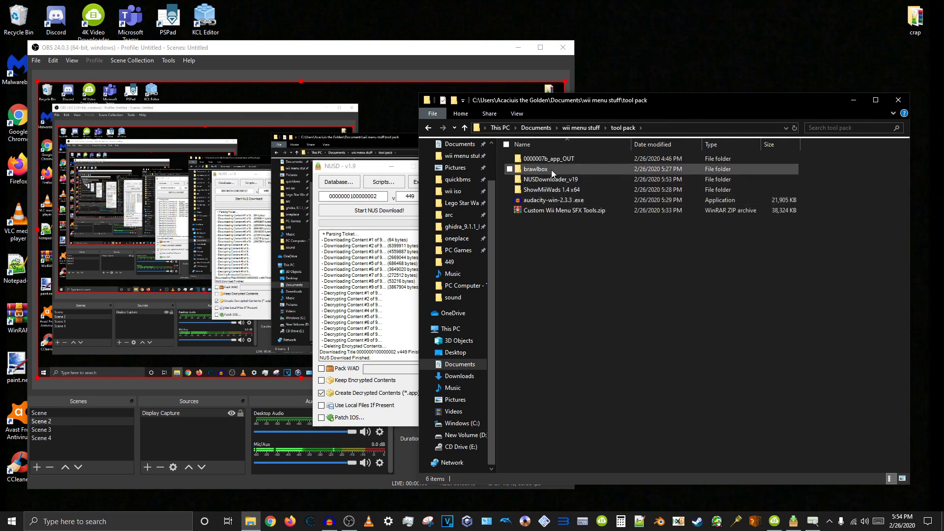
double_click(551, 170)
double_click(546, 199)
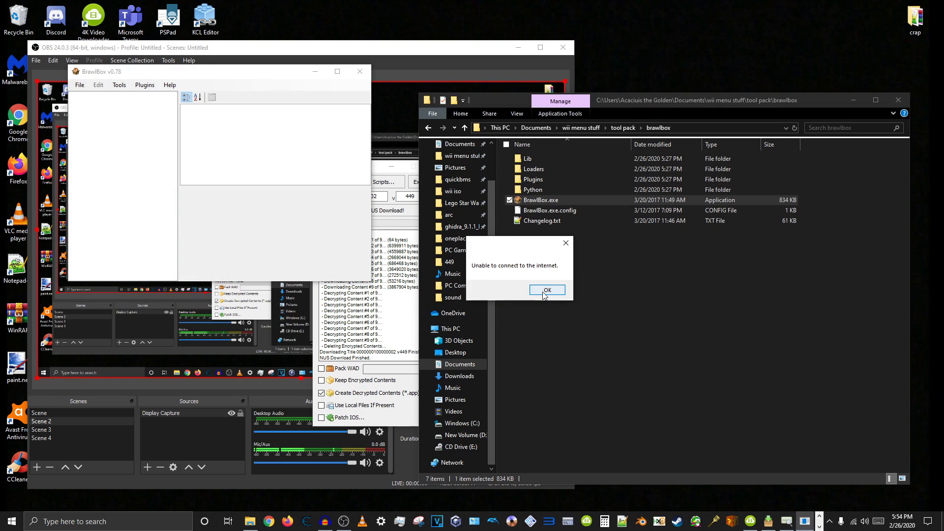
- Dismiss the no-internet notice and load IplSound.brsar from tool pack\0000007b_app_OUT\sound
left_click(548, 292)
left_click_drag(274, 73, 713, 169)
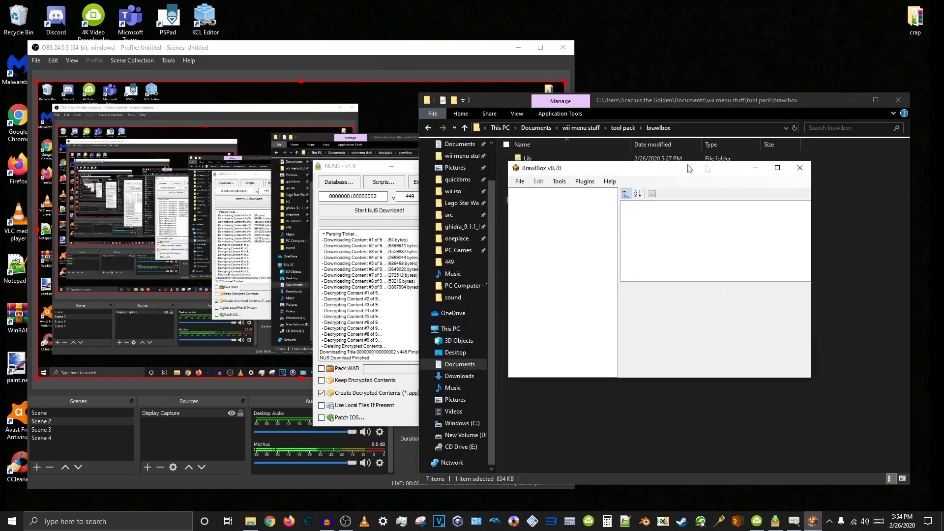
left_click(520, 182)
left_click(538, 203)
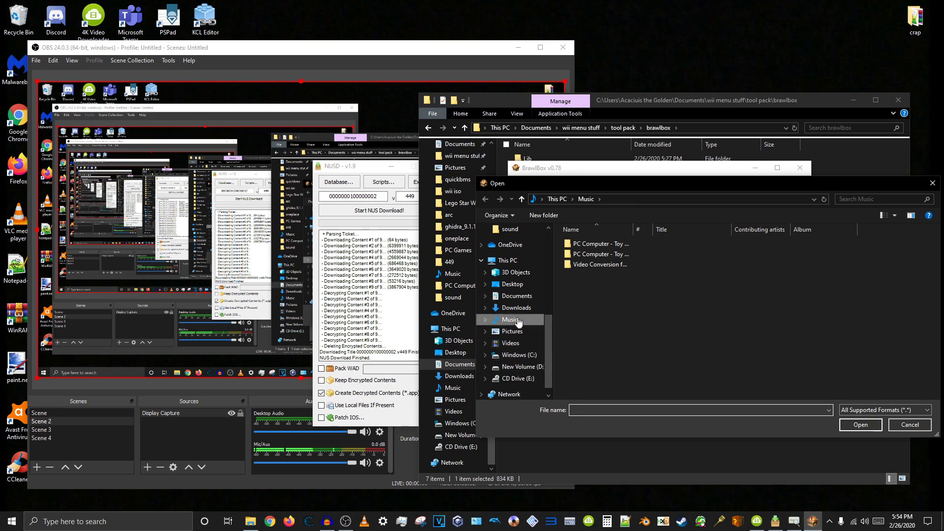
scroll(517, 271, "up", 2)
left_click(511, 288)
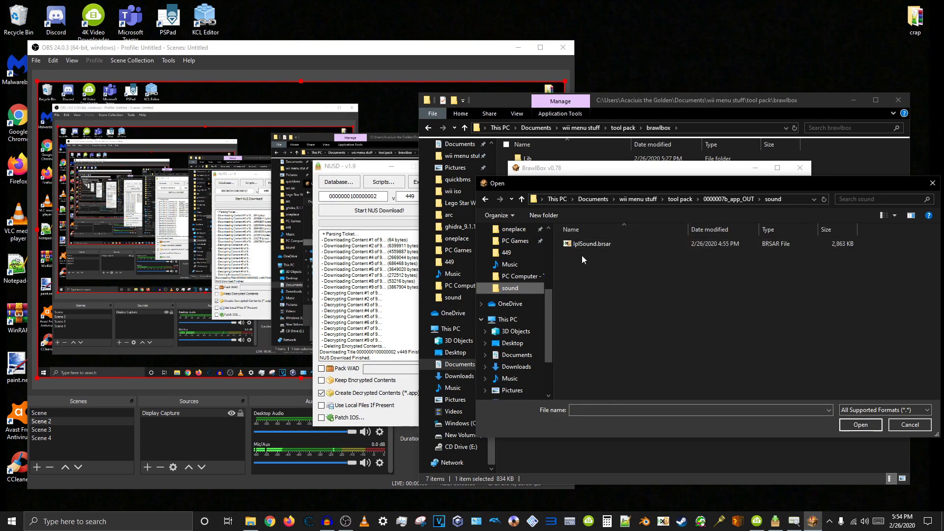
left_click(680, 199)
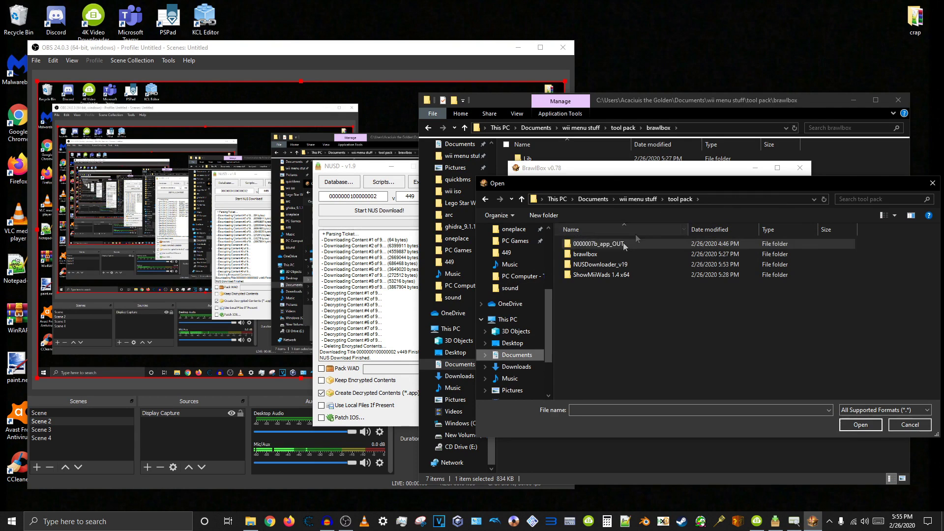
double_click(617, 243)
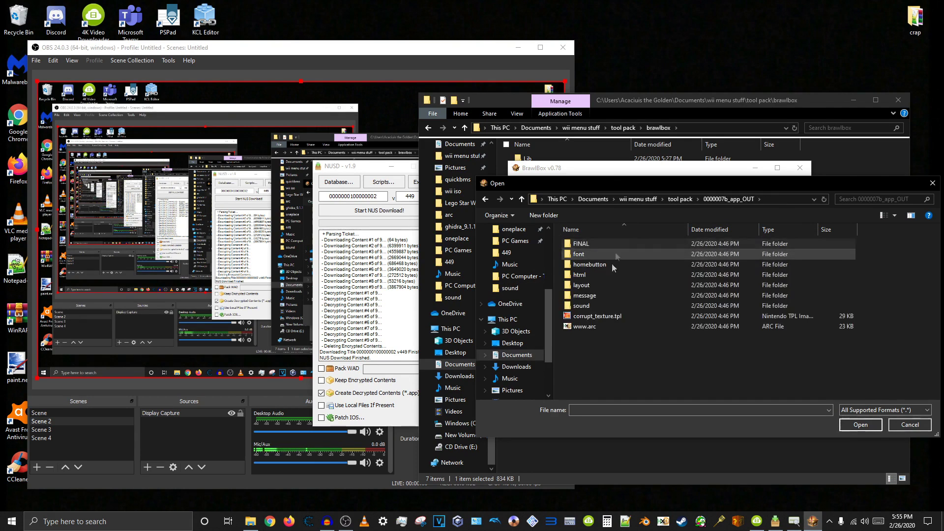
double_click(582, 306)
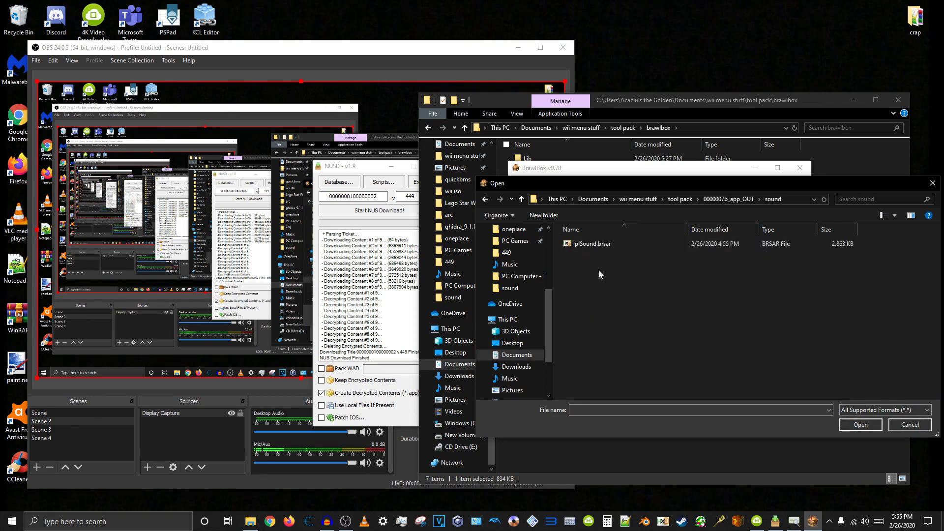
double_click(606, 244)
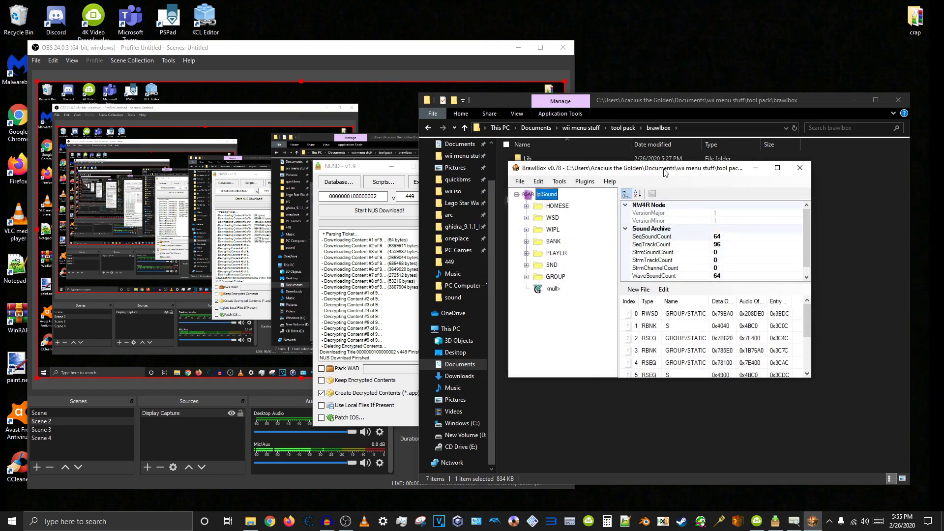
- Edit group [8] GROUP/STATIC and preview its [0] through [3]Audio sounds
left_click_drag(664, 173, 541, 161)
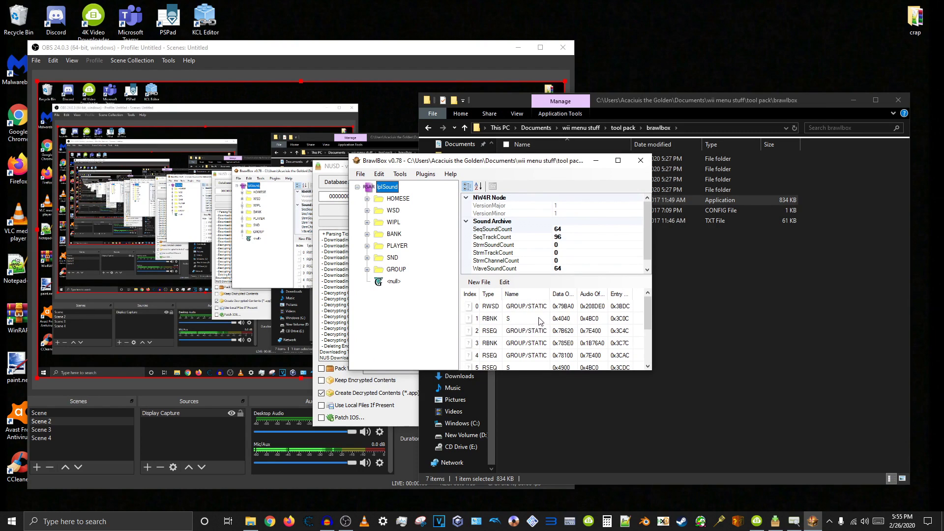
scroll(540, 321, "down", 2)
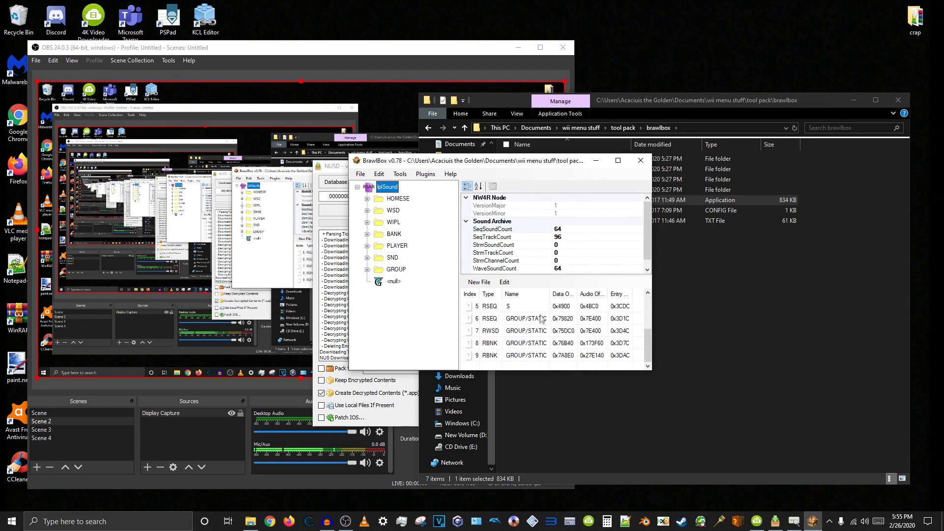
double_click(490, 343)
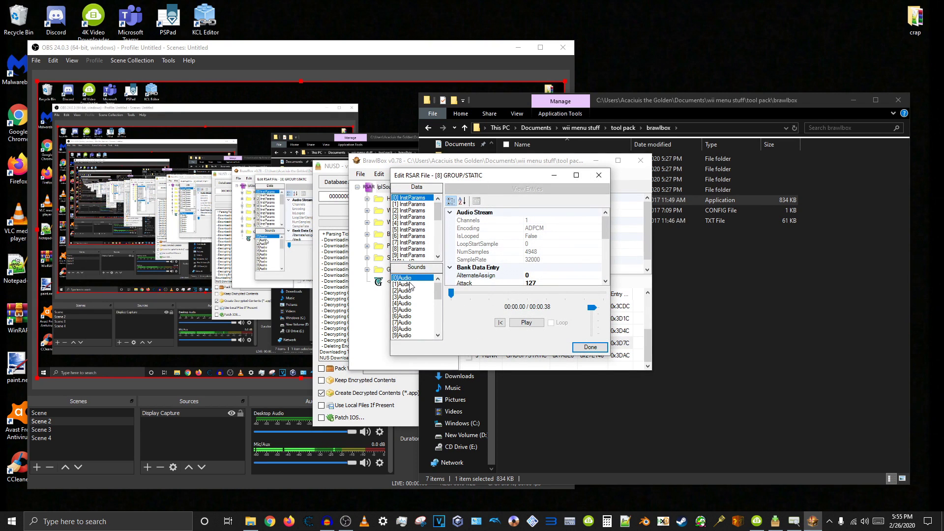
left_click(525, 322)
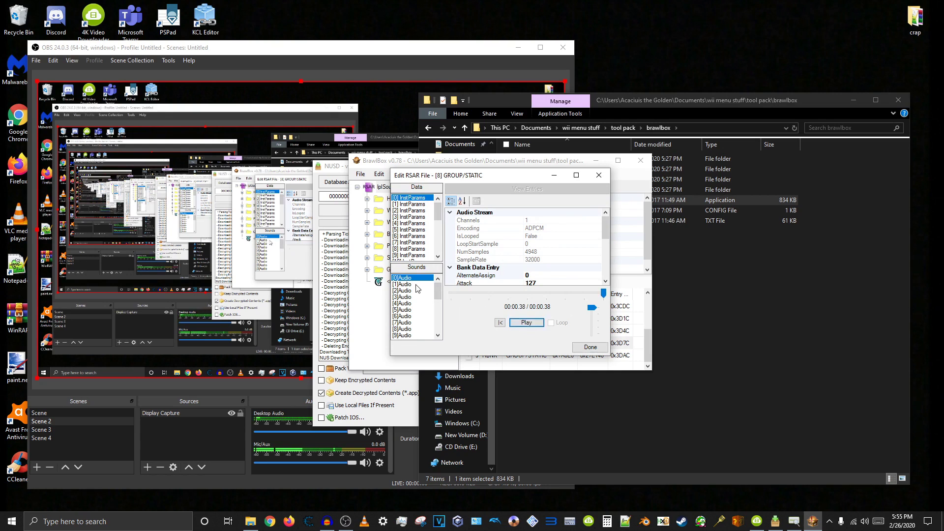
left_click(409, 284)
left_click(529, 324)
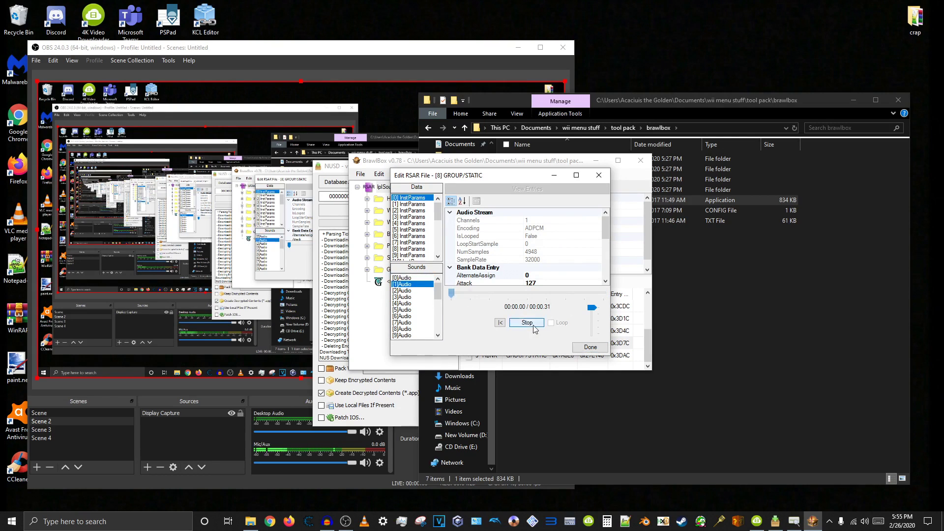
left_click(412, 291)
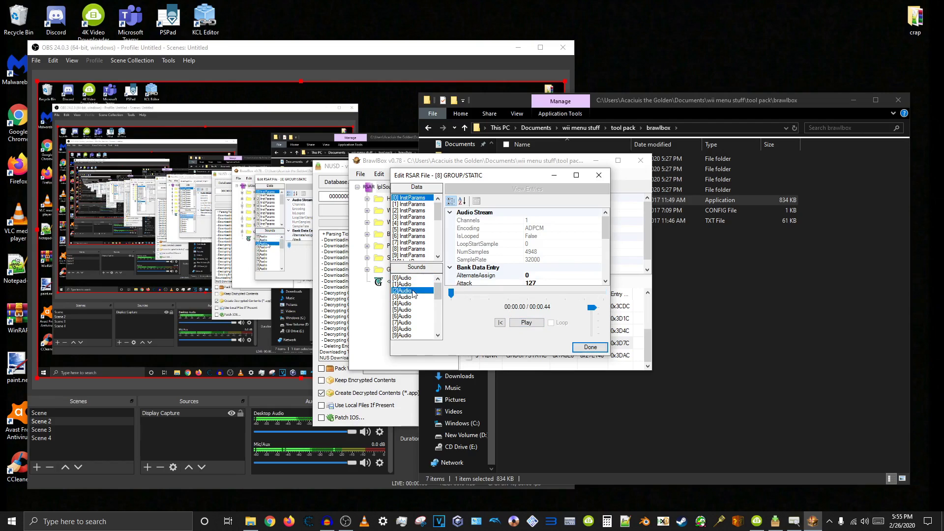
left_click(533, 328)
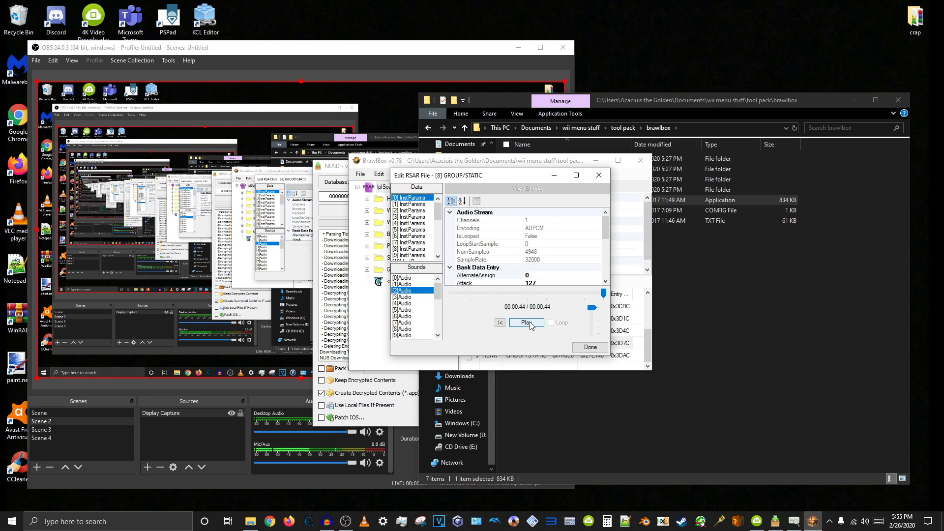
left_click(416, 298)
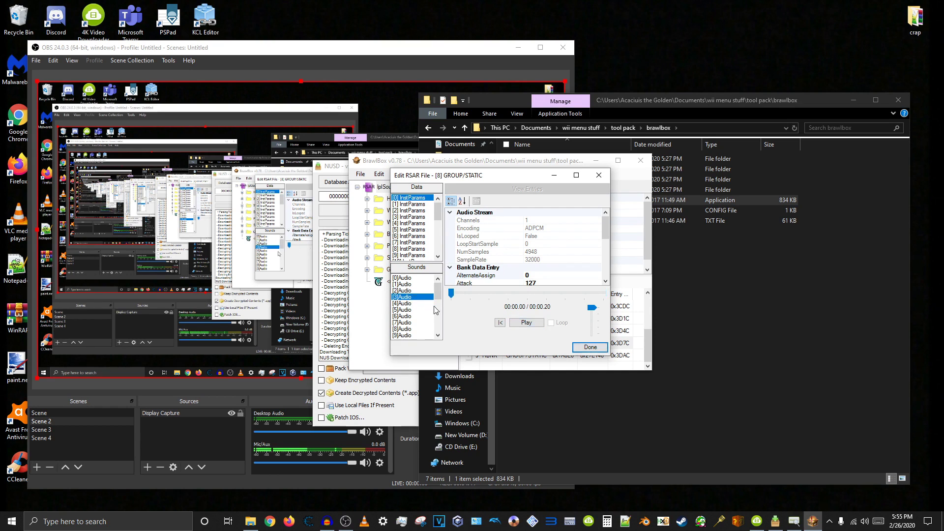
left_click(526, 323)
- Replay the 0.31-second [1]Audio sound, then bring the Explorer window forward
left_click(416, 284)
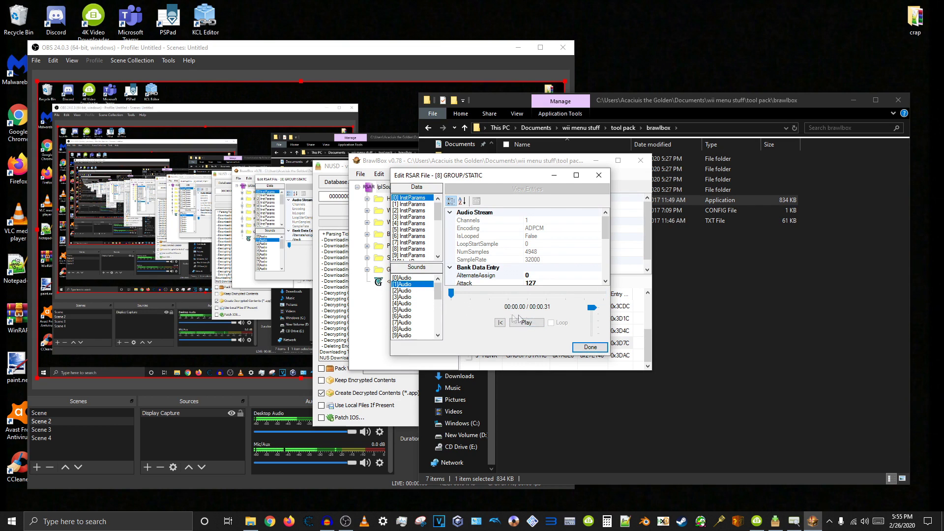
left_click(535, 325)
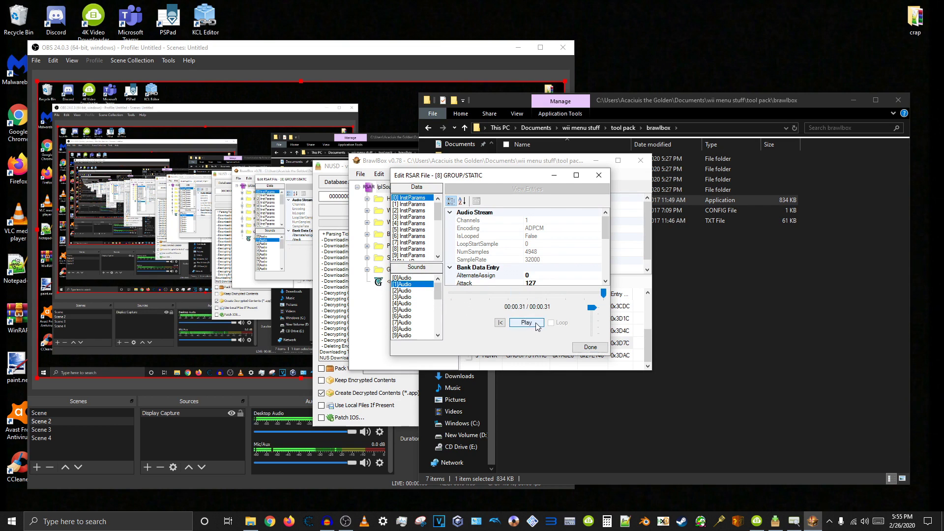
left_click(540, 320)
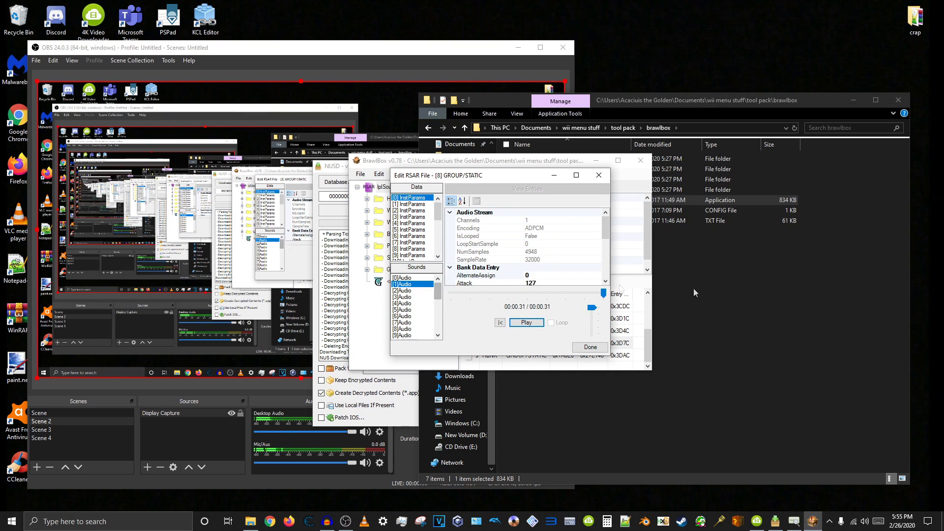
left_click(734, 287)
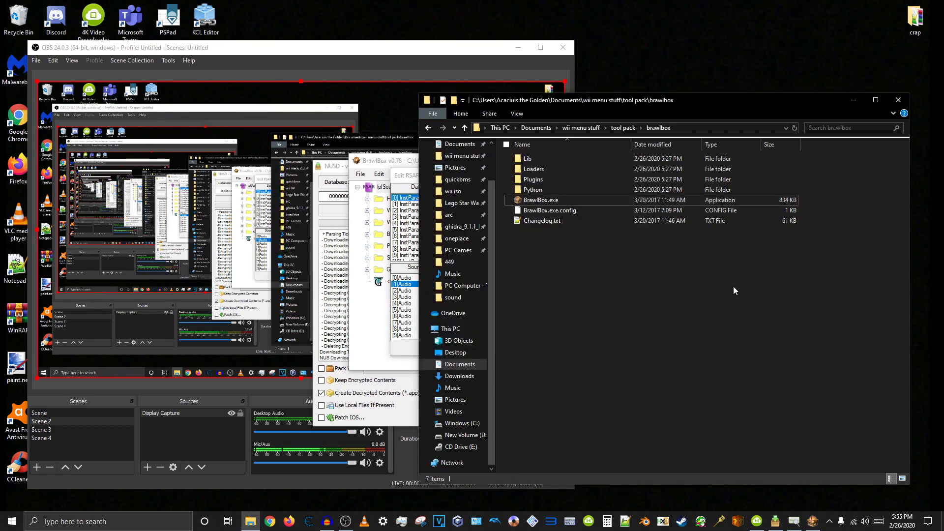
- Open the Music folder and remove the existing grunt track from Audacity
left_click(463, 273)
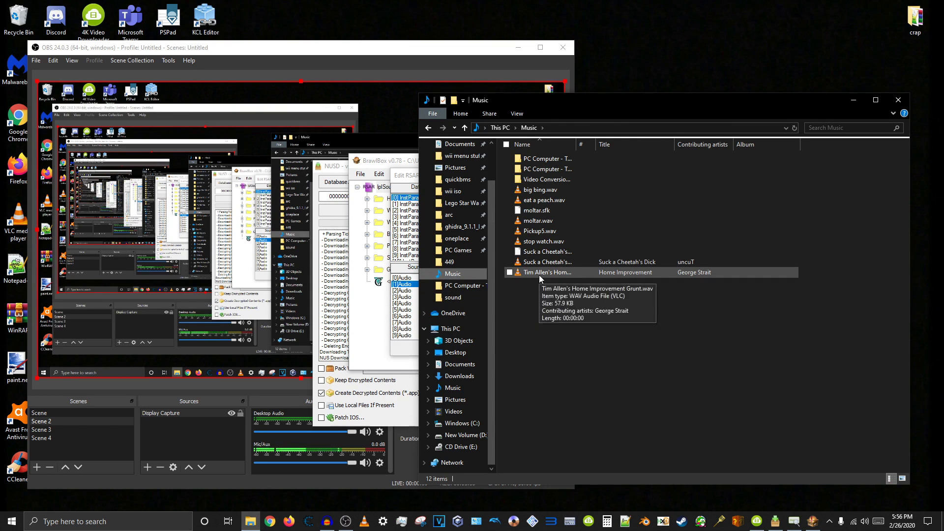
left_click(327, 521)
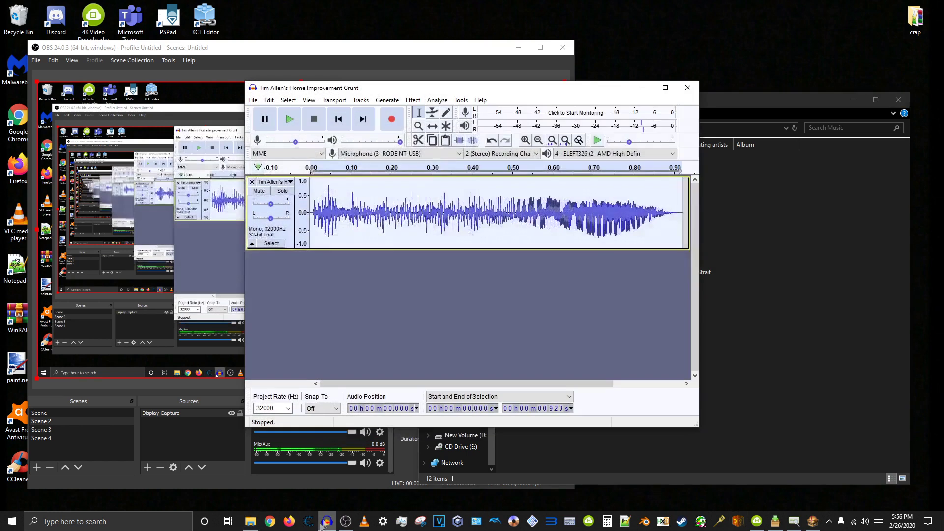
left_click(251, 182)
- Import Tim Allen's Home Improvement Grunt mp3 from Videos\4K Video Downloader\.mp4\santa source
left_click(254, 100)
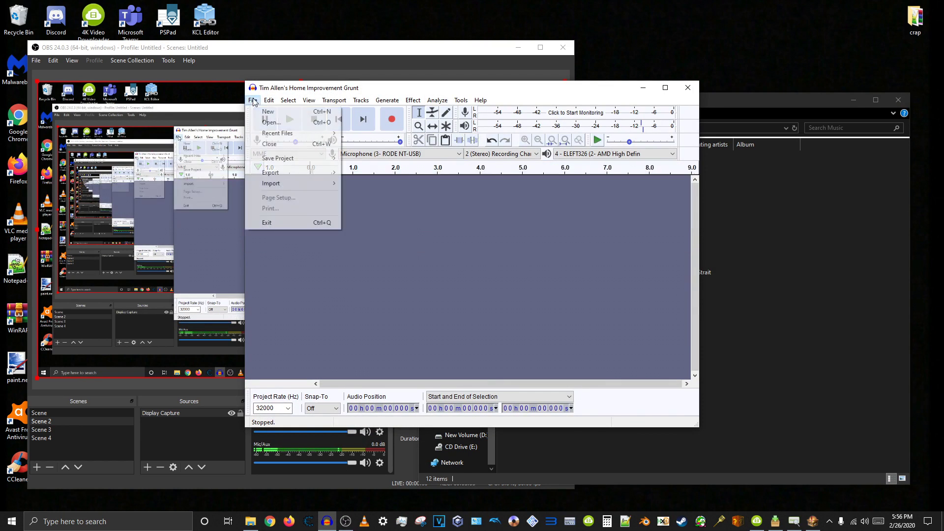
mouse_move(305, 183)
left_click(365, 183)
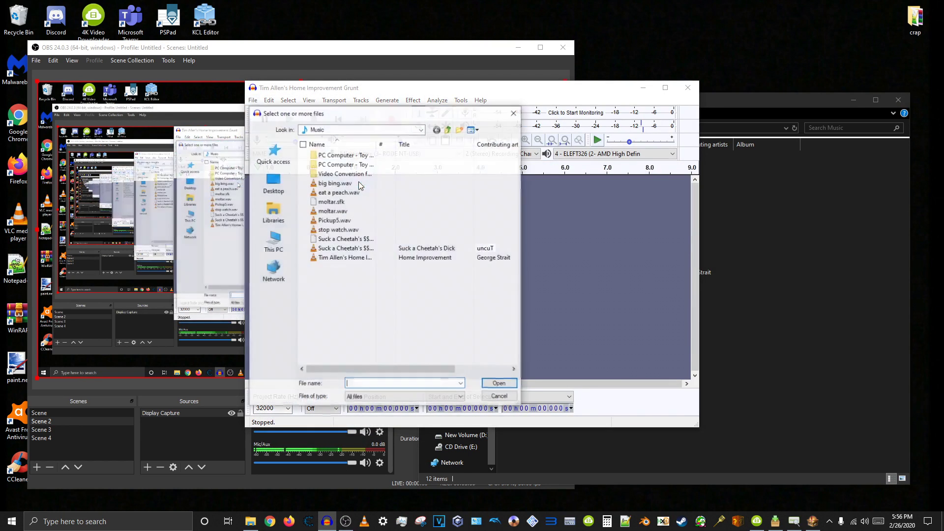
left_click(280, 217)
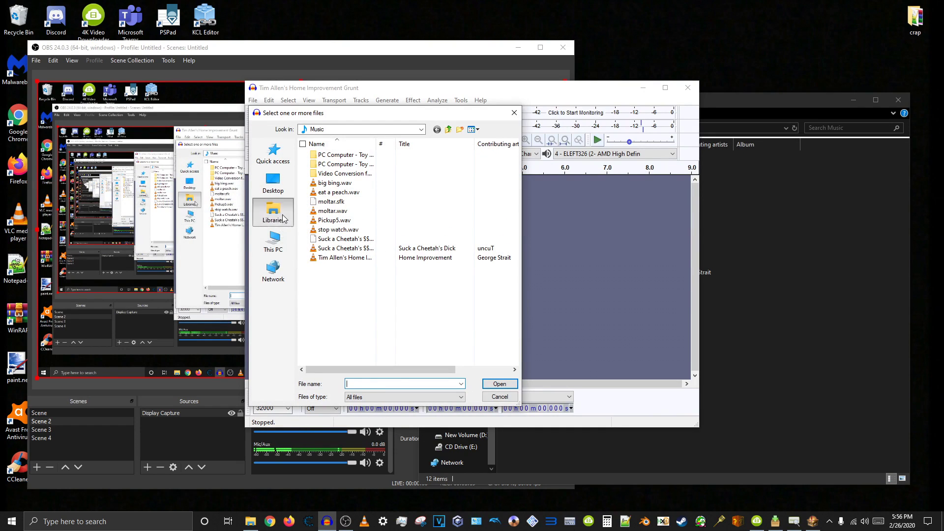
left_click(276, 244)
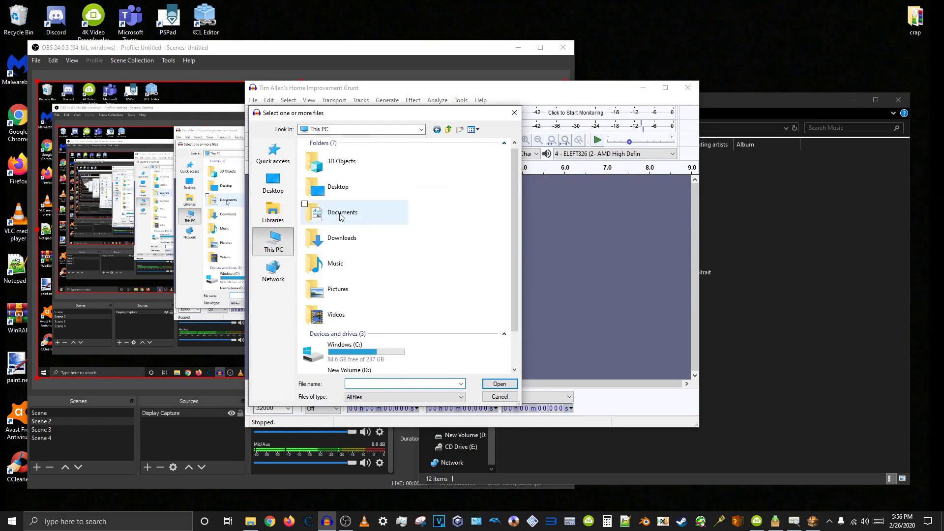
double_click(336, 316)
double_click(333, 190)
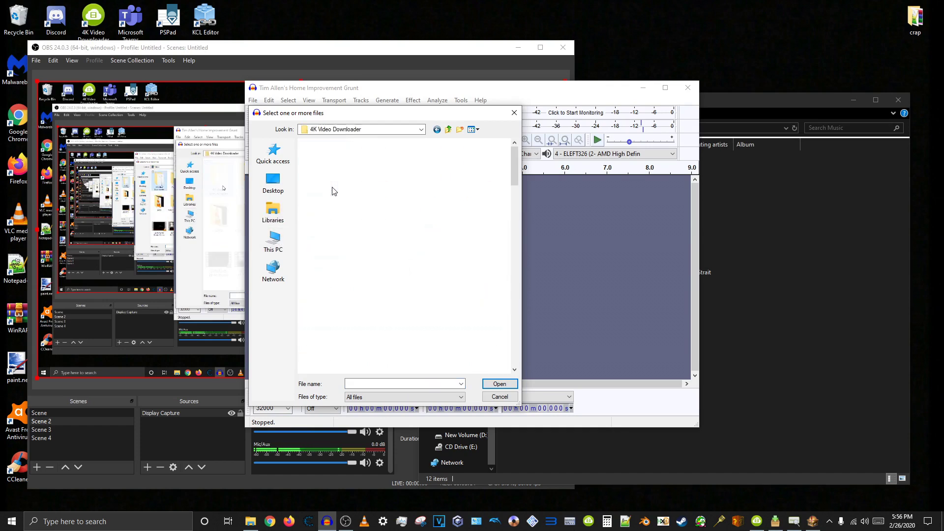
double_click(331, 189)
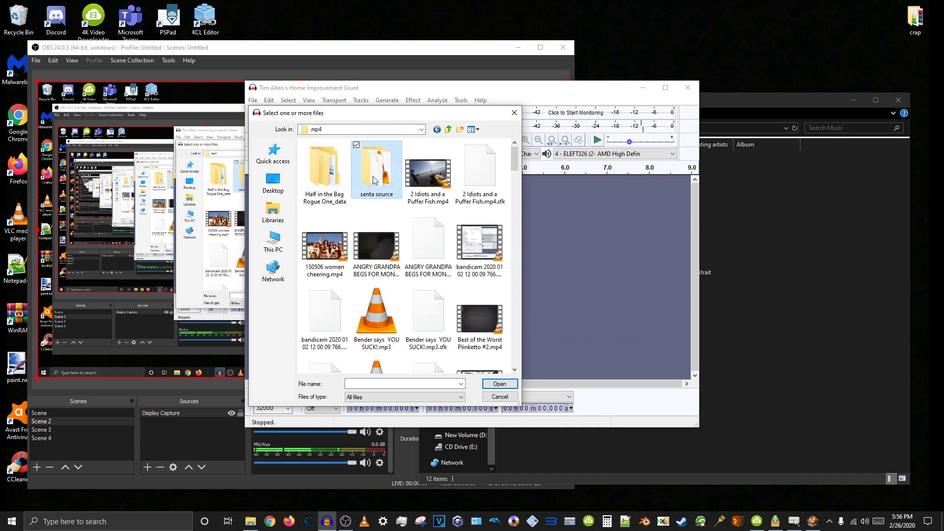
double_click(353, 185)
scroll(423, 246, "down", 10)
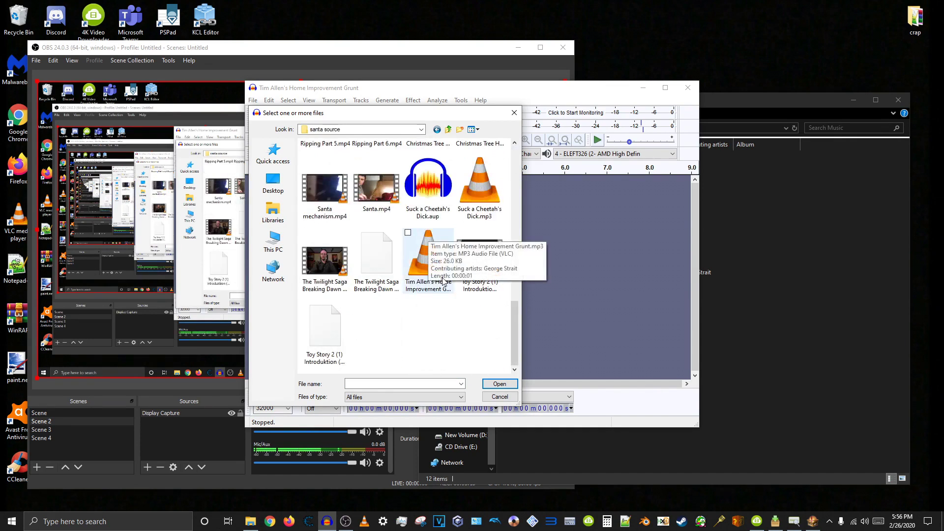
double_click(444, 281)
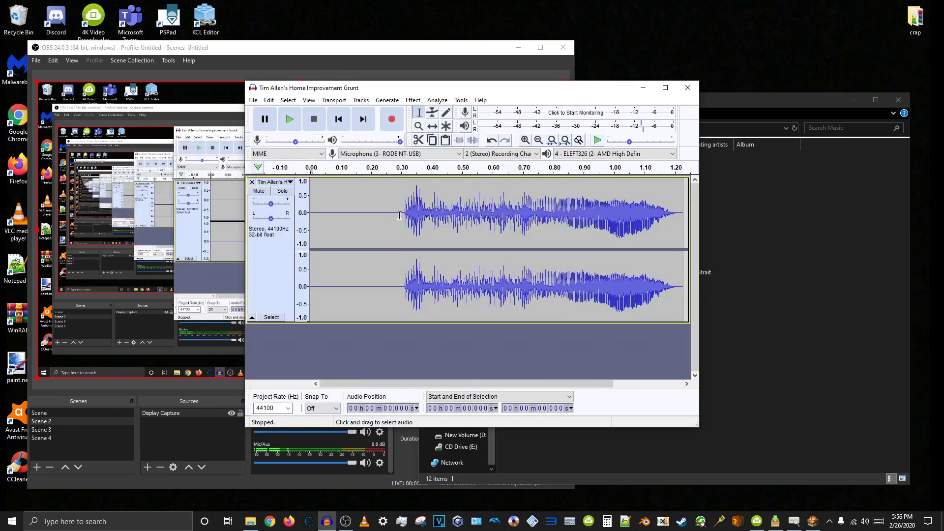
- Play the imported grunt twice to check it
left_click(289, 125)
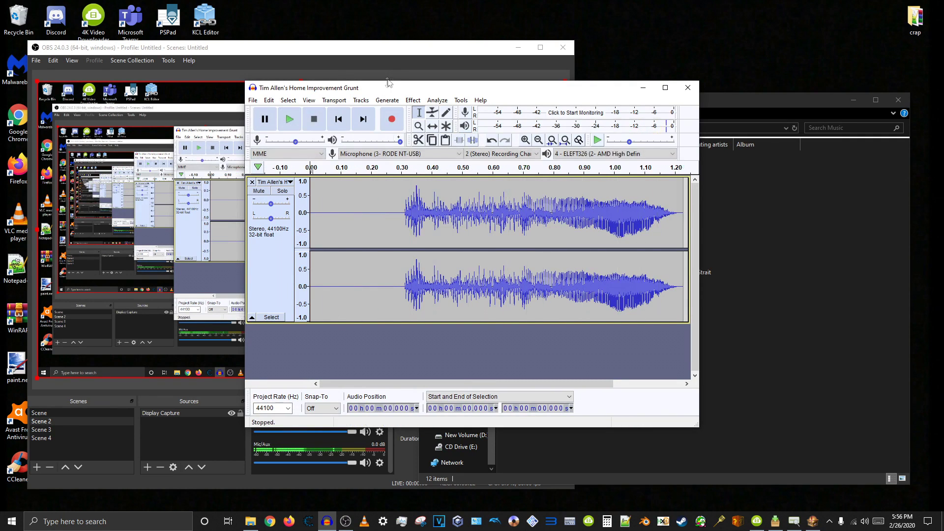
left_click_drag(446, 87, 627, 43)
left_click(472, 69)
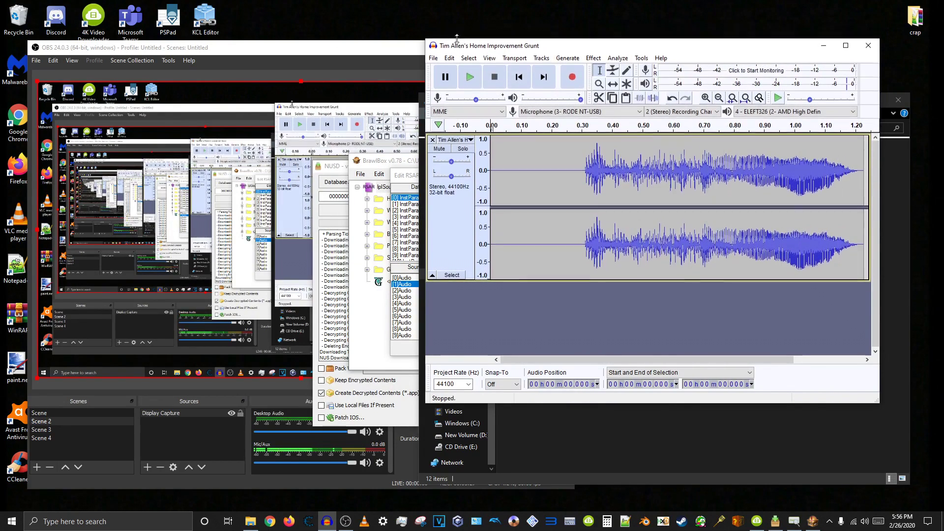
left_click_drag(468, 42, 315, 68)
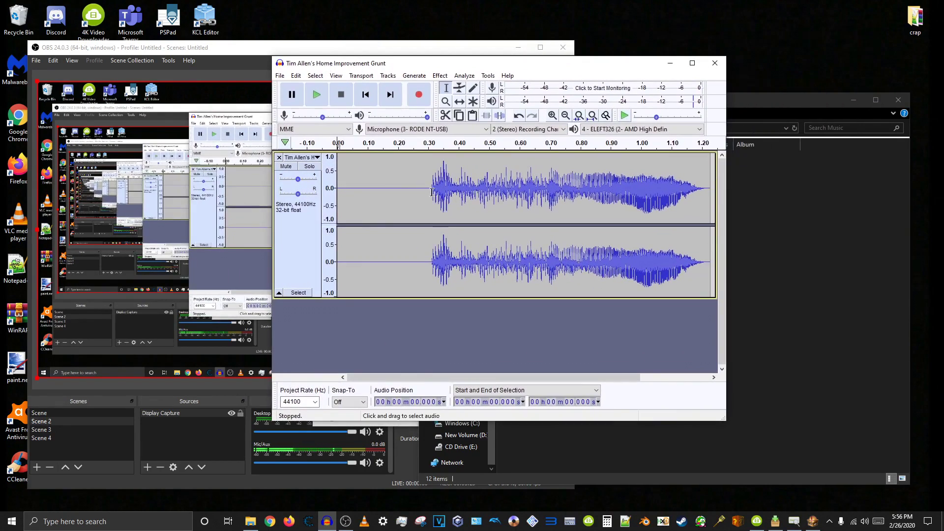
- Delete the silent lead-in and mix the stereo grunt down to mono
left_click_drag(431, 192, 246, 186)
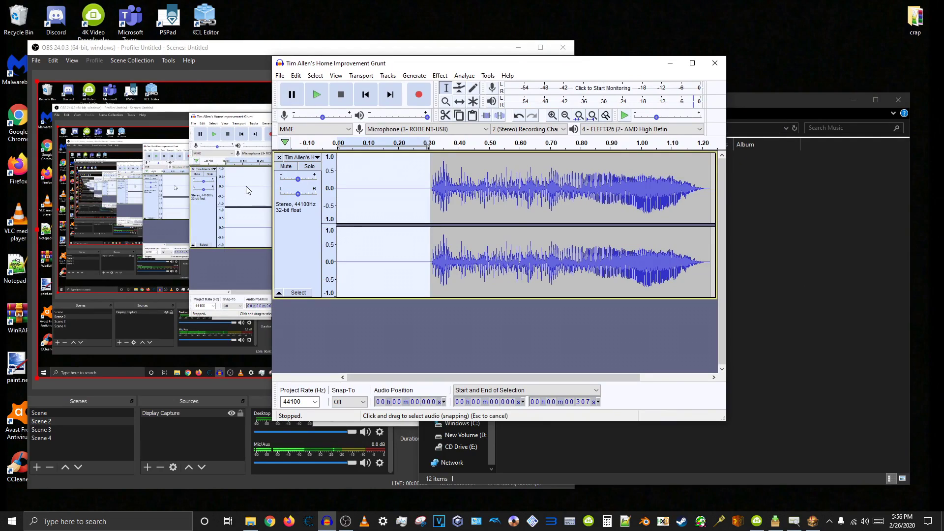
key("Delete")
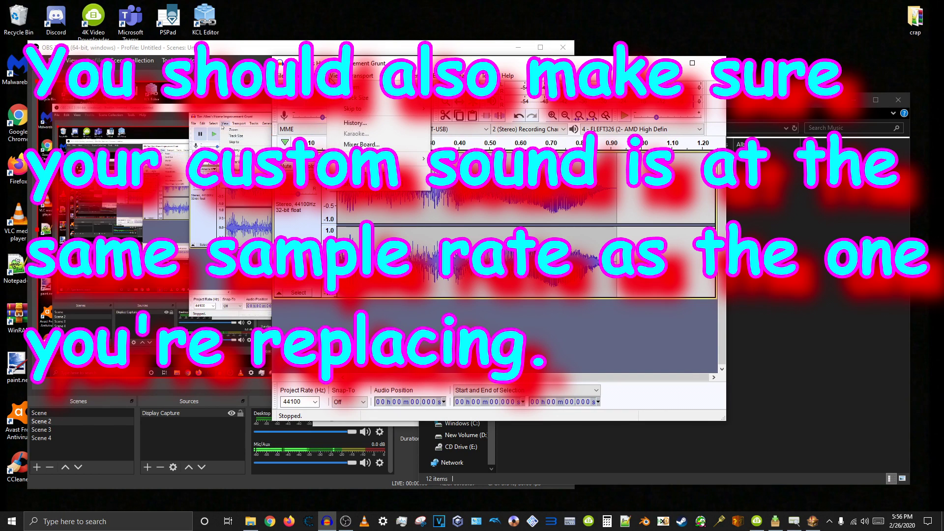
left_click(318, 75)
mouse_move(373, 74)
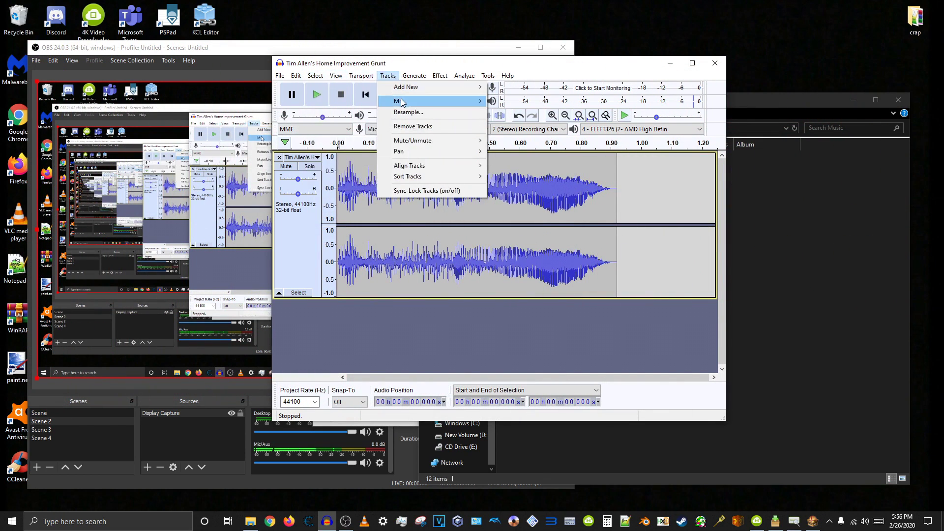
mouse_move(401, 101)
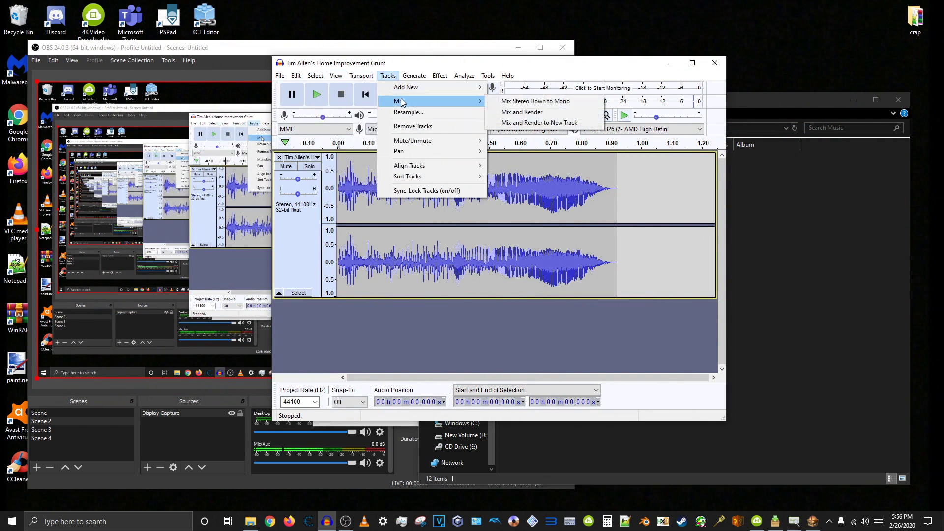
left_click(522, 102)
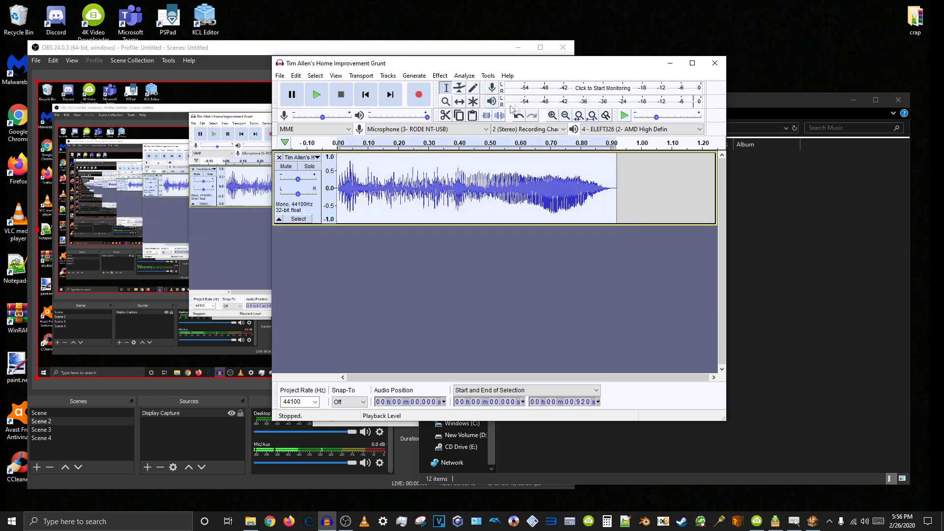
- Export as WAV, overwriting Tim Allen's Home Improvement Grunt.wav in Music, then minimize Audacity
left_click(280, 75)
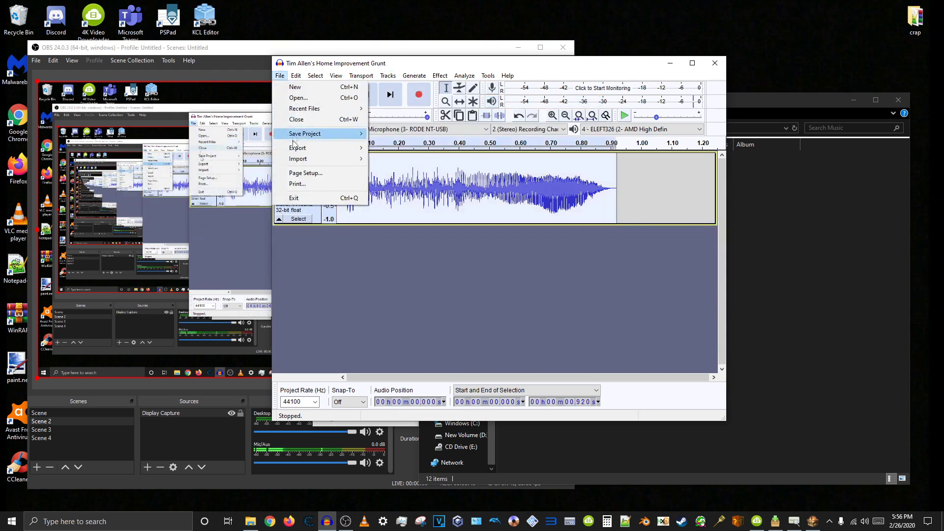
mouse_move(297, 148)
left_click(398, 158)
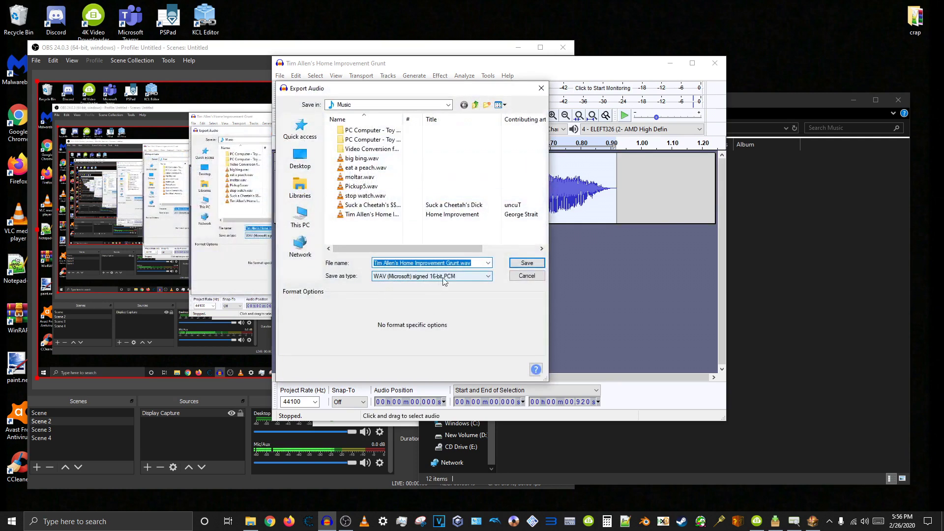
left_click(519, 264)
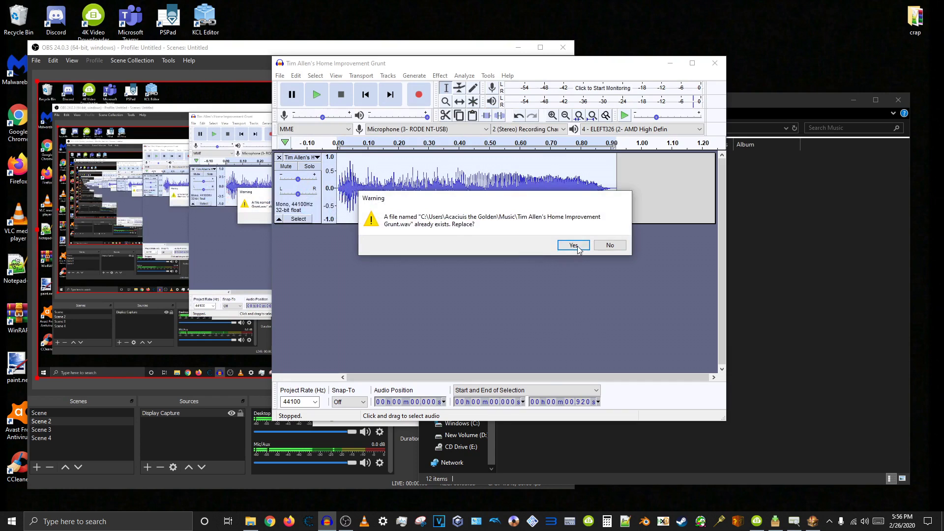
left_click(573, 246)
left_click(507, 349)
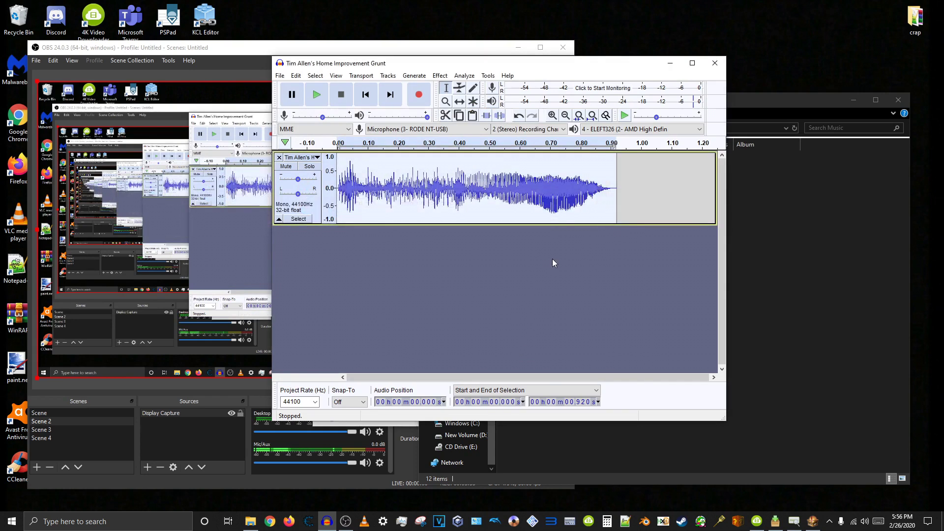
left_click(678, 61)
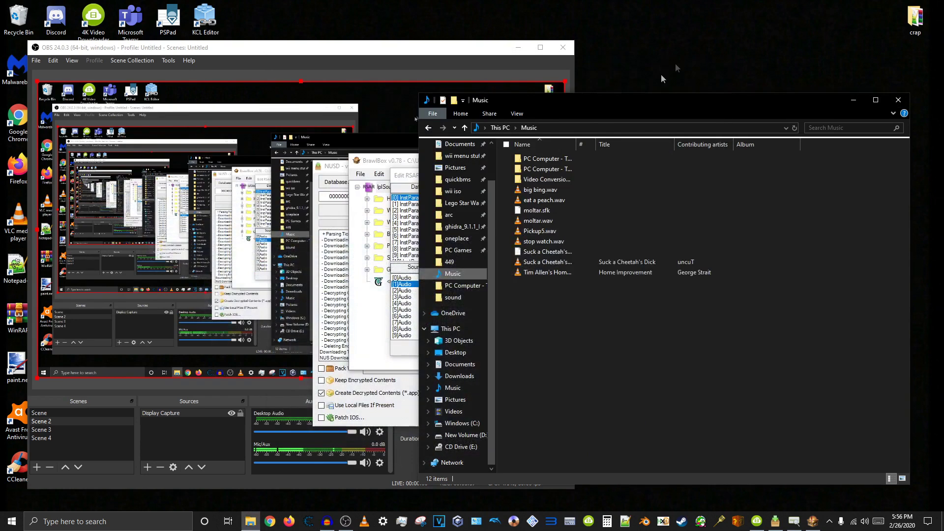
- Replace sound [1]Audio in GROUP/STATIC with the Home Improvement grunt WAV from the Music folder
left_click(405, 284)
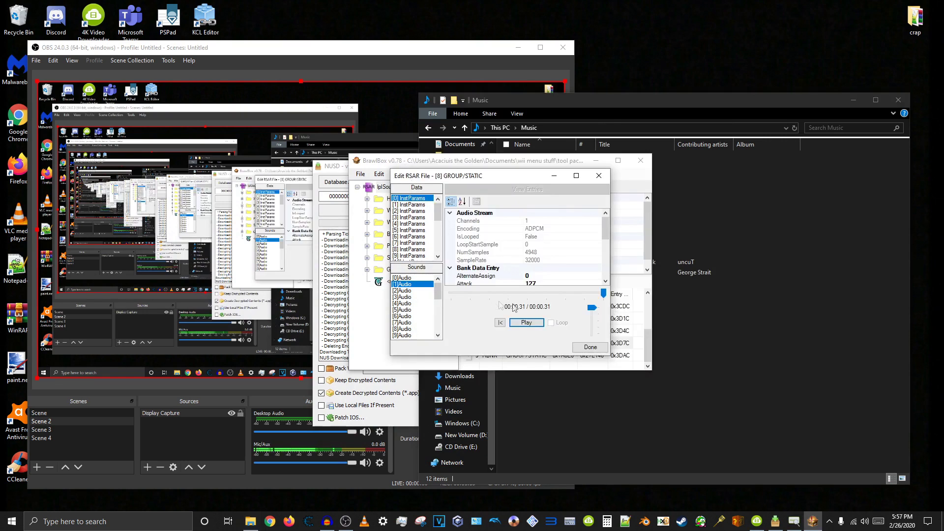
left_click(526, 322)
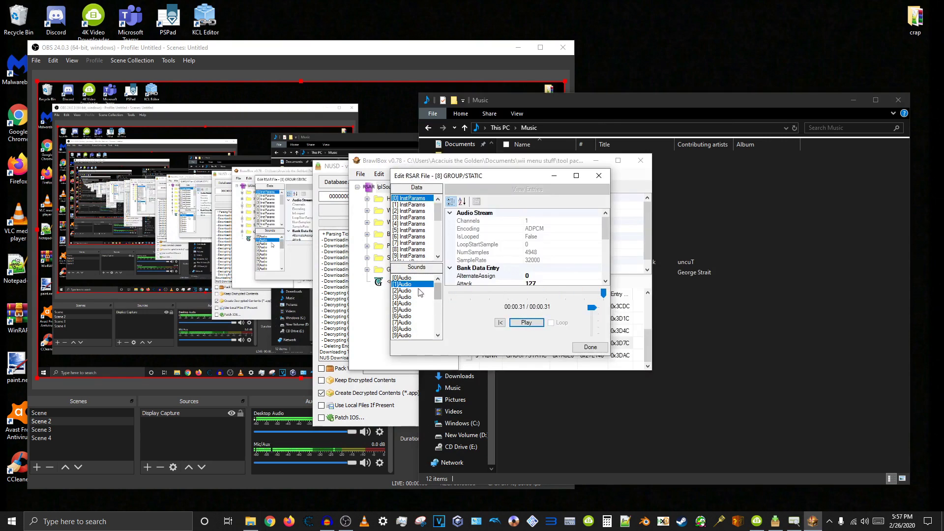
right_click(419, 286)
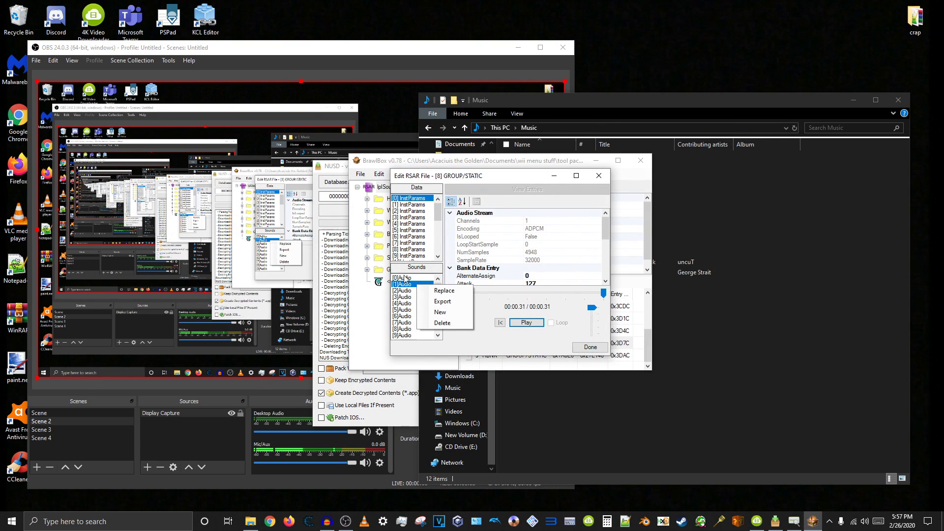
left_click(443, 290)
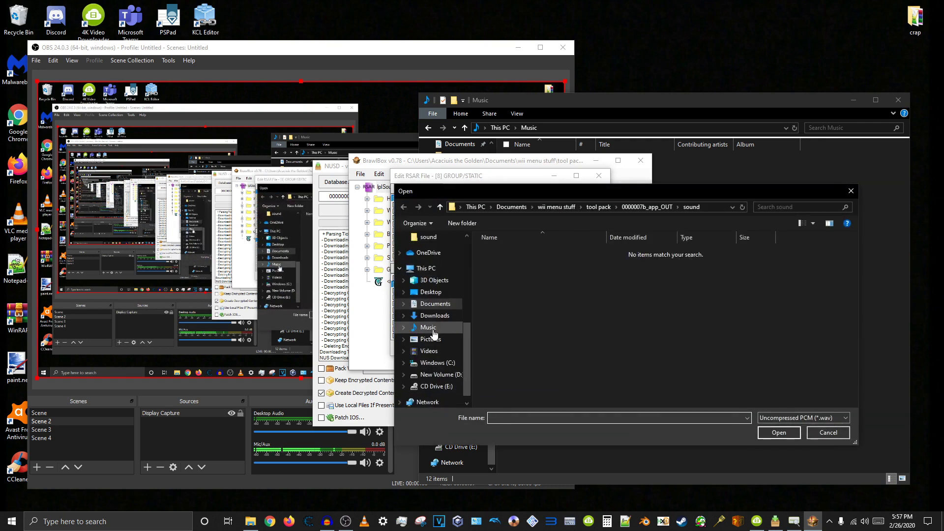
left_click(428, 328)
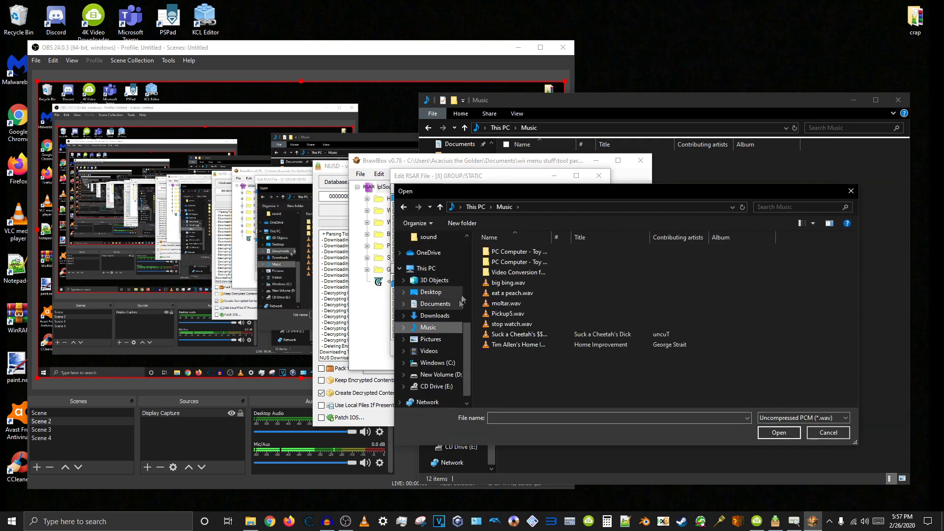
double_click(529, 345)
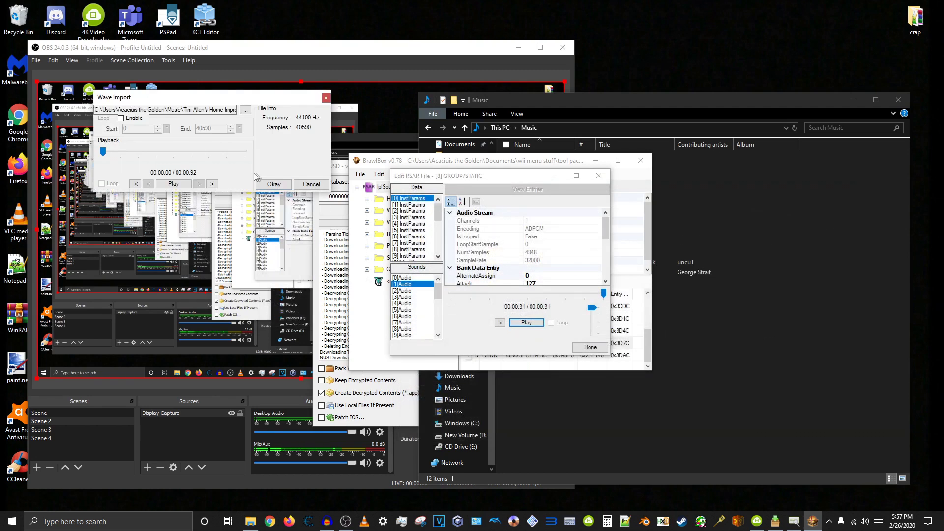
- Preview and accept the 0.92-second grunt, finish the bank, and close BrawlBox saving changes
left_click(173, 184)
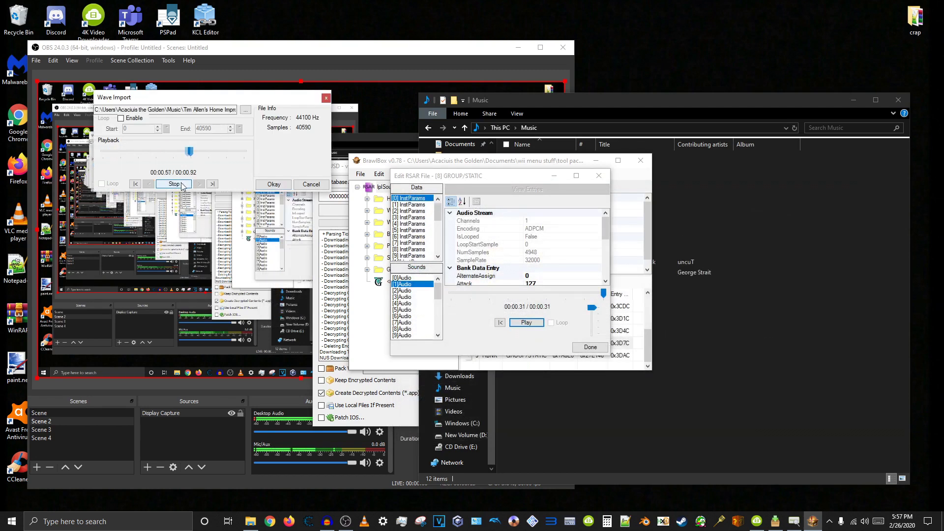
left_click(270, 185)
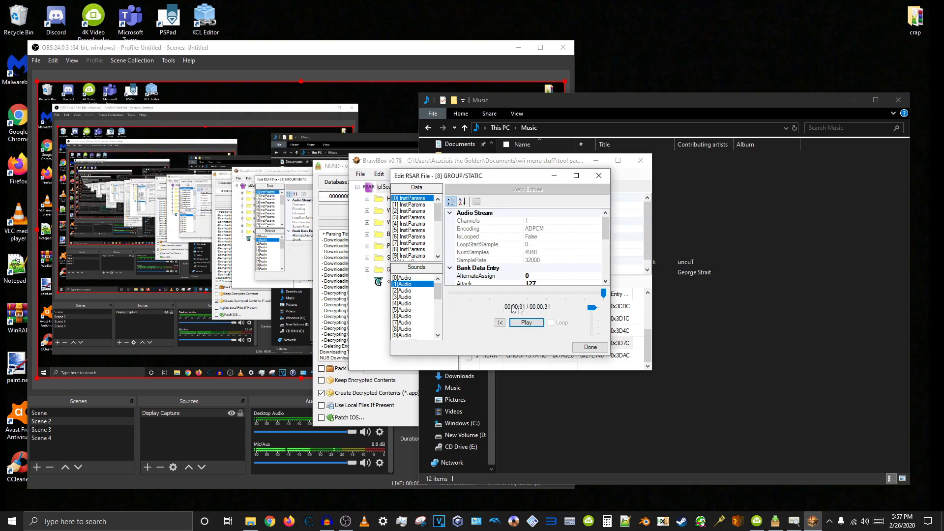
left_click(412, 291)
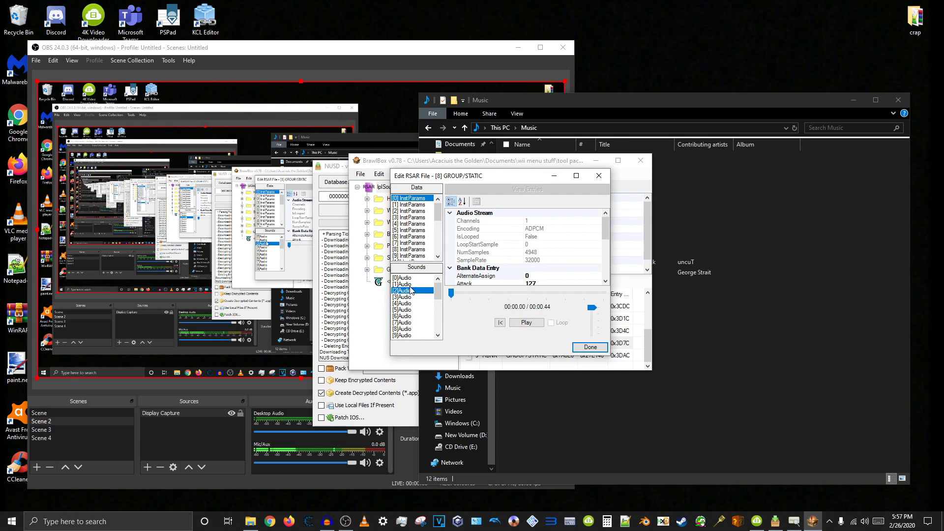
left_click(410, 285)
left_click(527, 322)
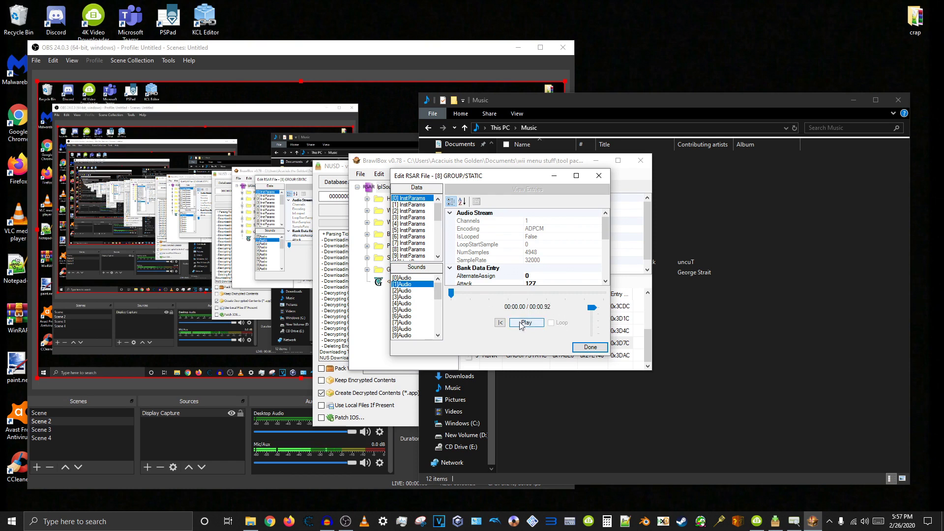
left_click(590, 347)
left_click(641, 161)
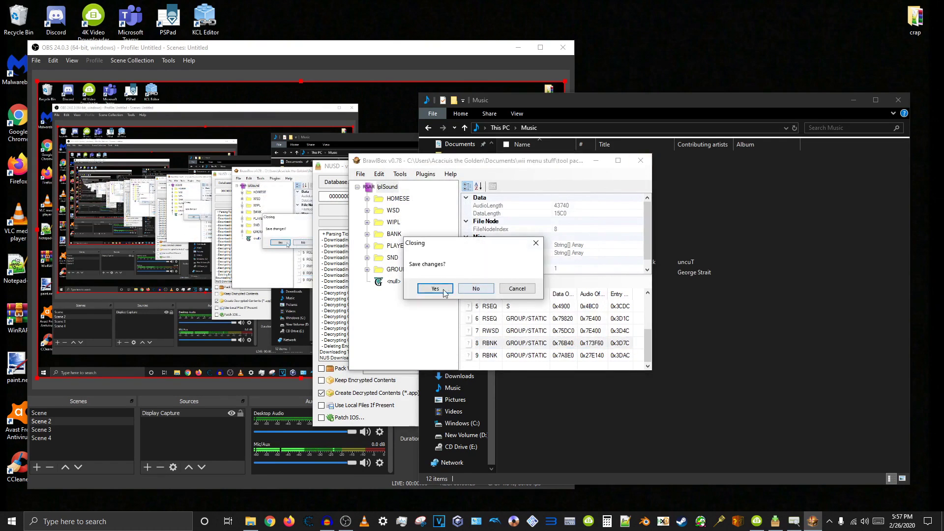
left_click(475, 288)
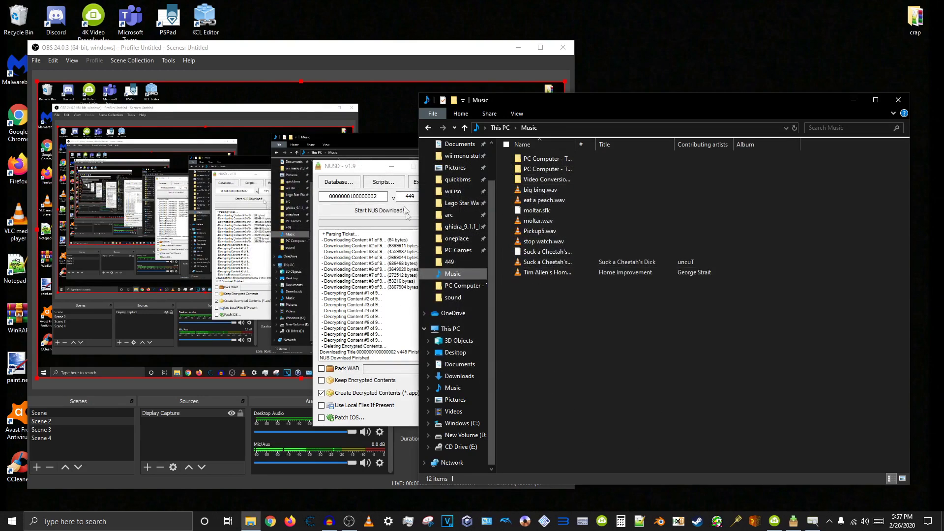
- Launch ShowMiiWads.exe from wii menu stuff\tool pack\ShowMiiWads 1.4 x64, then minimize it
left_click(393, 167)
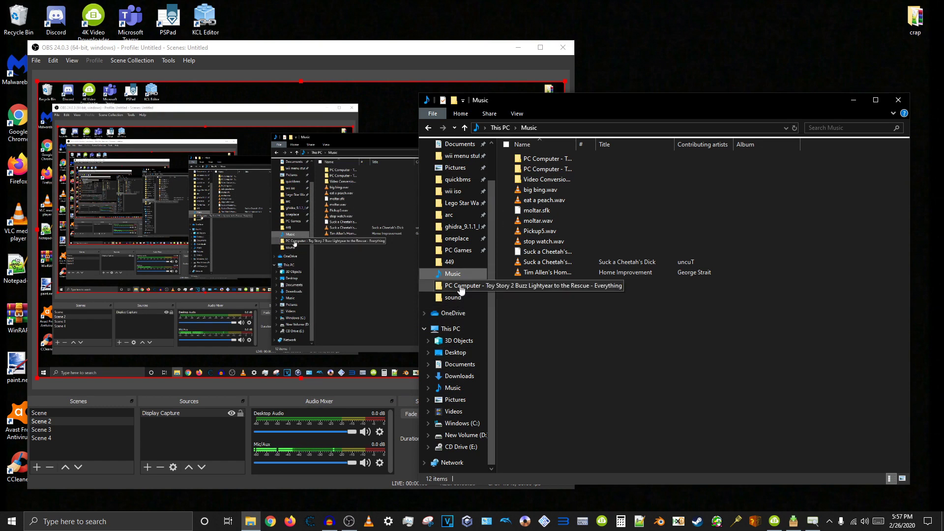
scroll(455, 266, "up", 2)
left_click(459, 201)
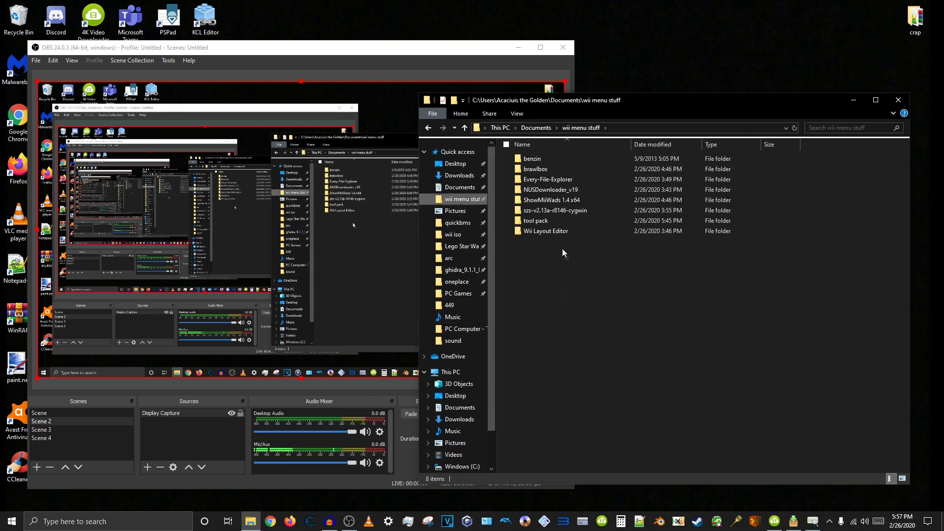
double_click(561, 221)
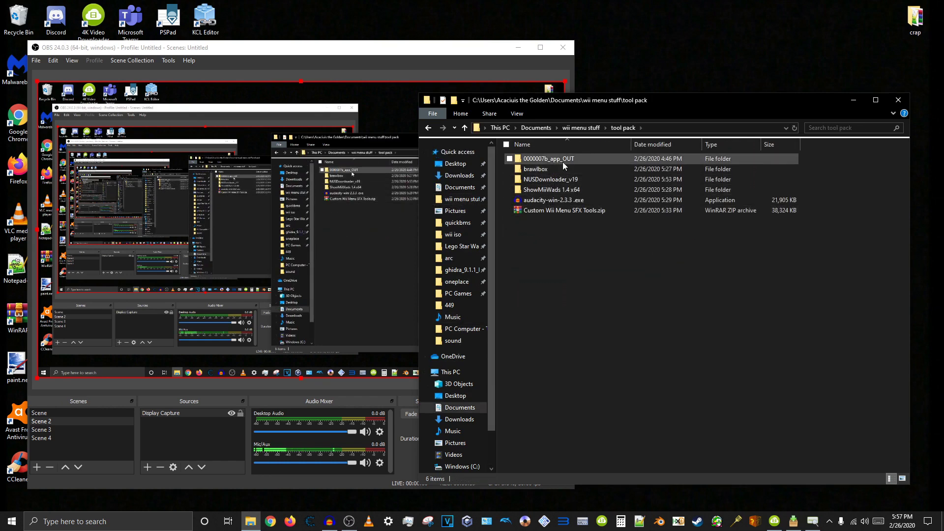
double_click(545, 191)
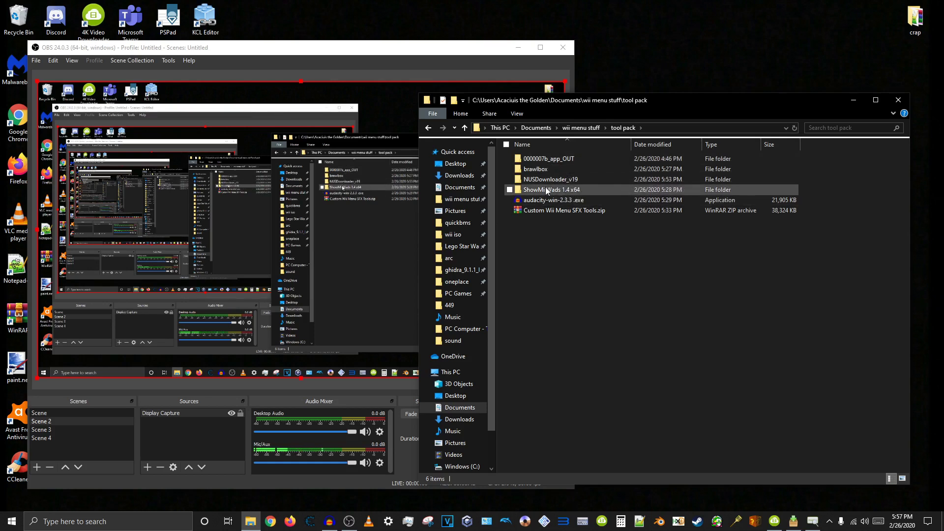
double_click(546, 210)
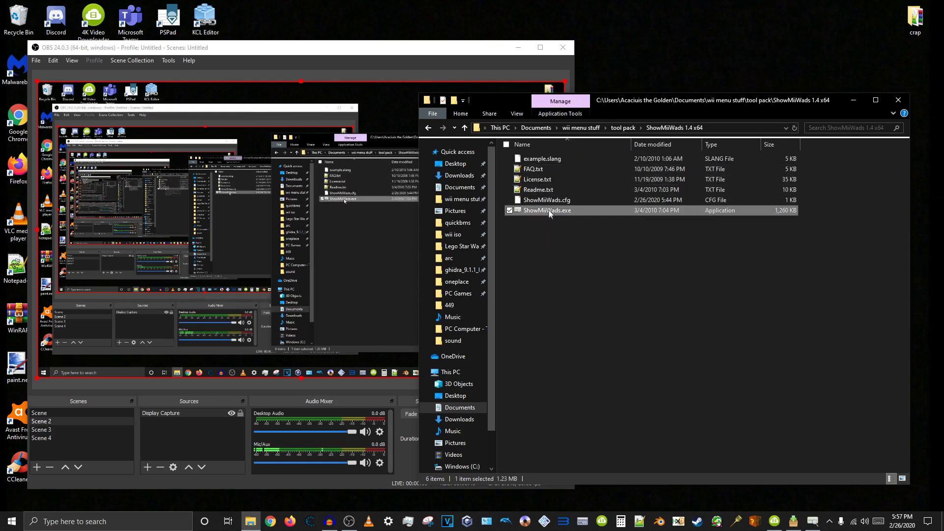
left_click(940, 97)
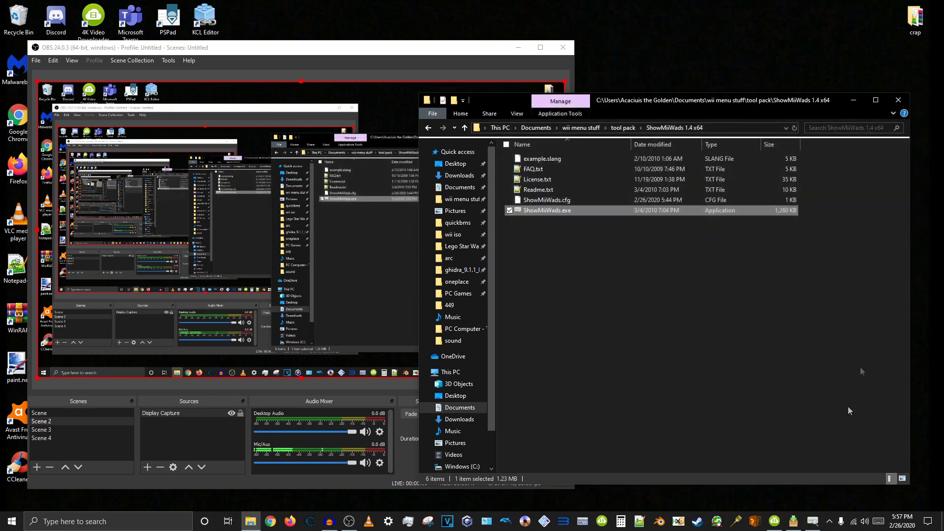
- Choose Tools > Pack U8 Archive > Without Header in ShowMiiWads
left_click(814, 523)
left_click(545, 114)
mouse_move(522, 114)
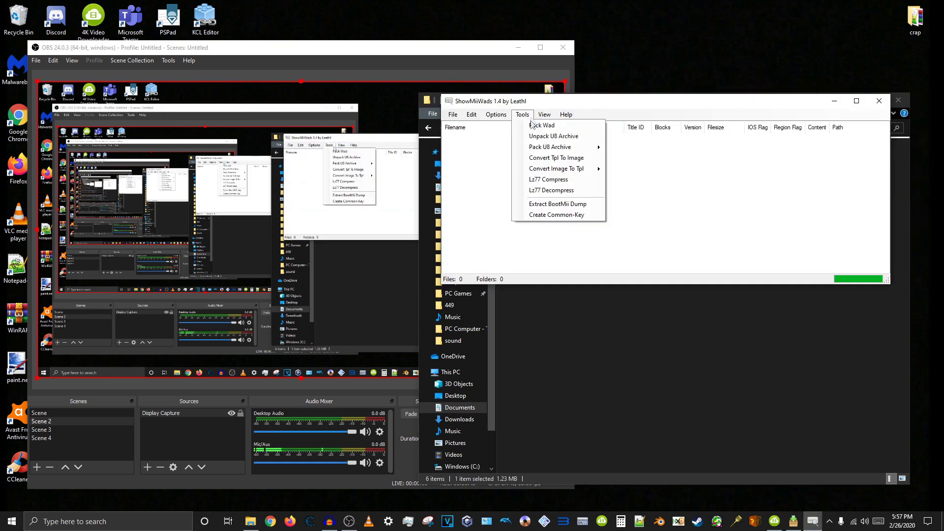
mouse_move(553, 147)
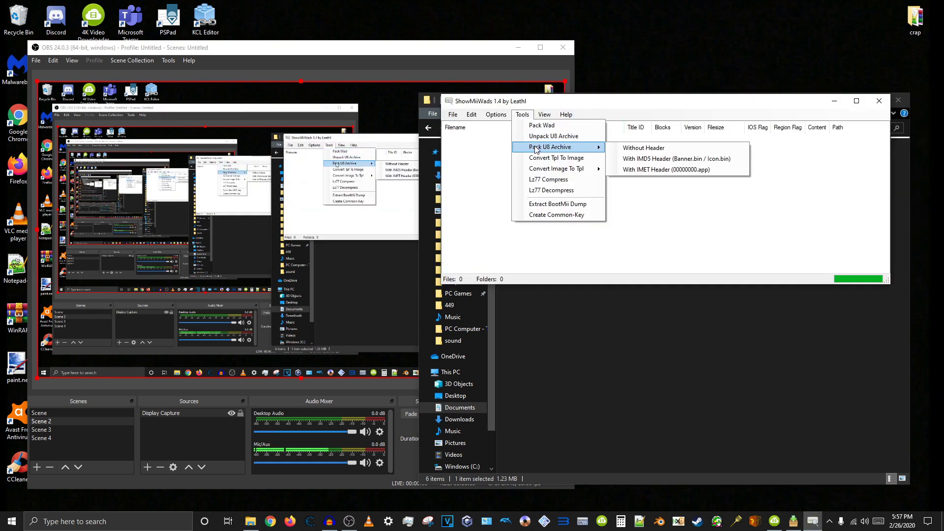
left_click(645, 148)
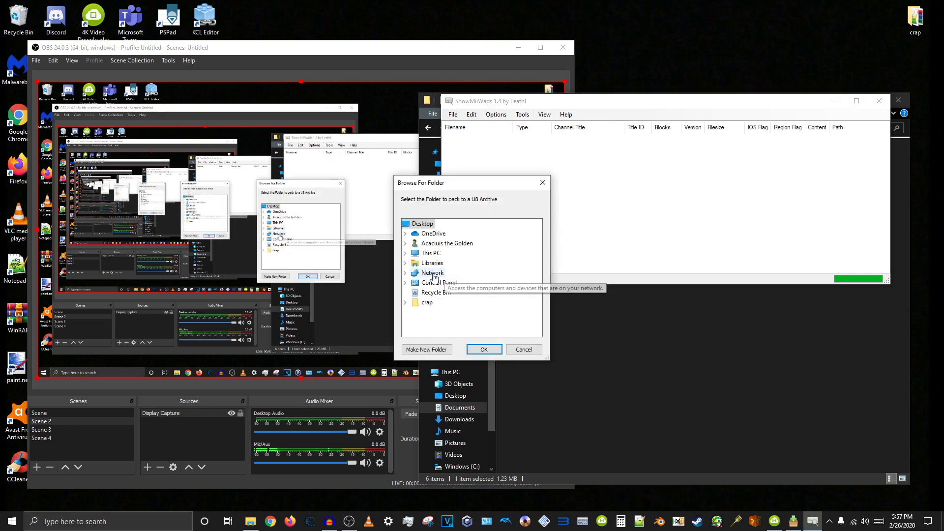
- Browse the folder tree to Documents\wii menu stuff\tool pack\0000007b_app_OUT
double_click(433, 265)
double_click(446, 283)
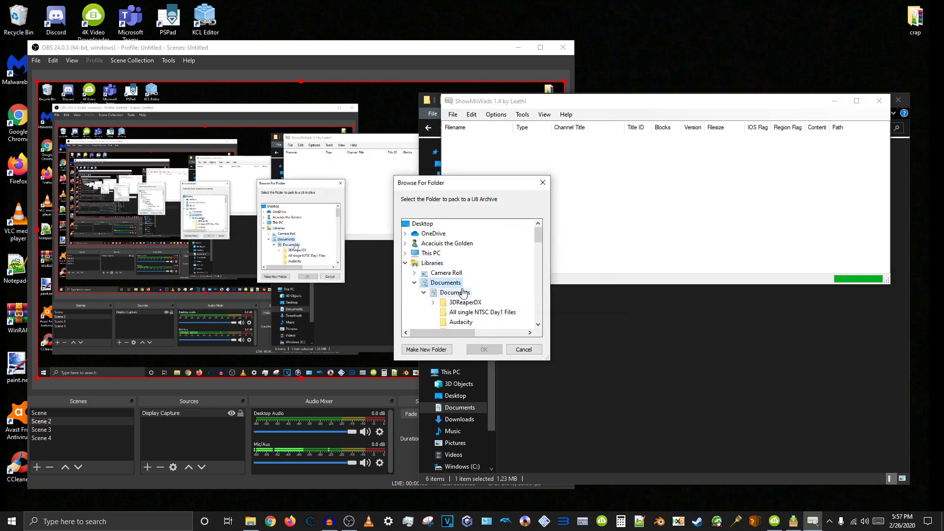
scroll(462, 288, "down", 3)
scroll(464, 292, "down", 8)
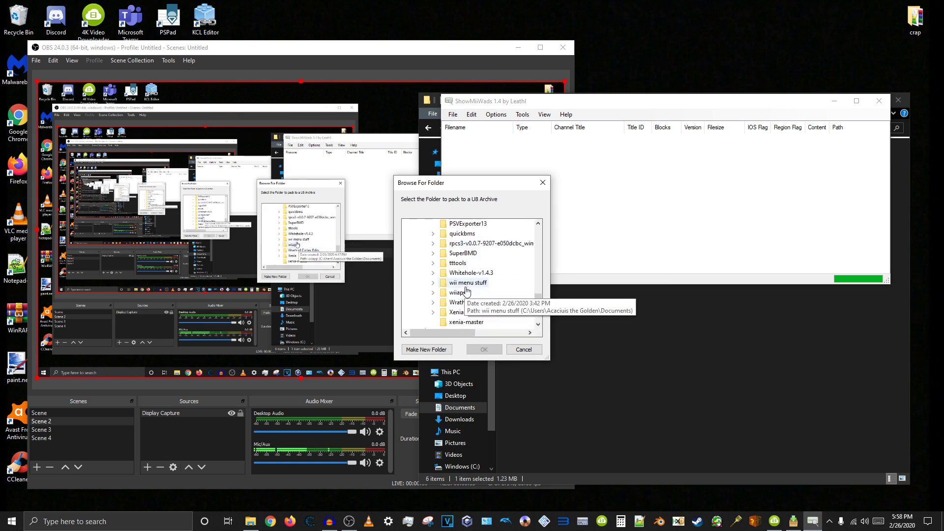
double_click(467, 283)
scroll(472, 266, "down", 2)
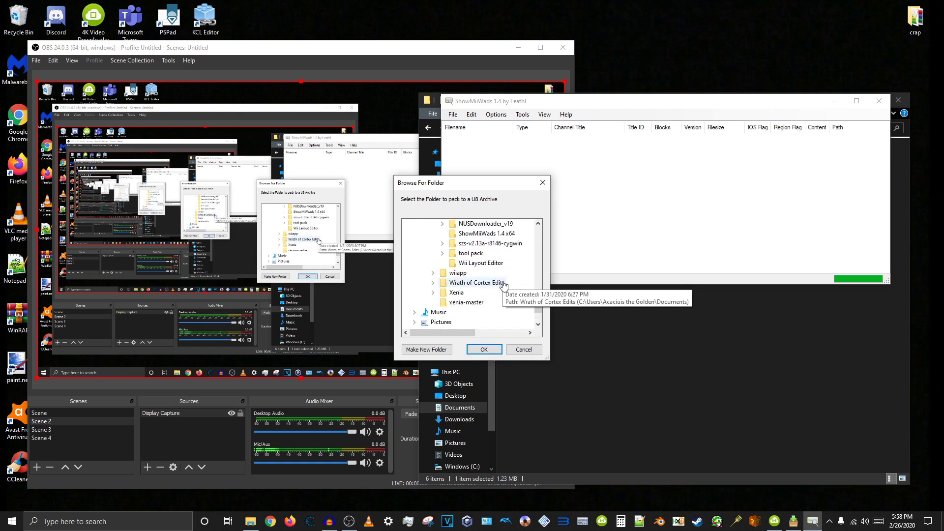
scroll(472, 259, "up", 2)
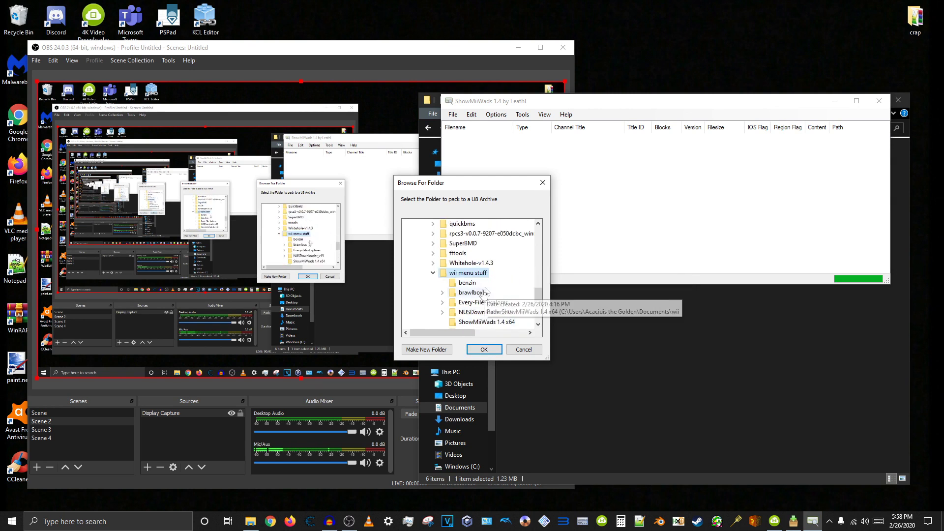
double_click(471, 312)
scroll(480, 275, "down", 1)
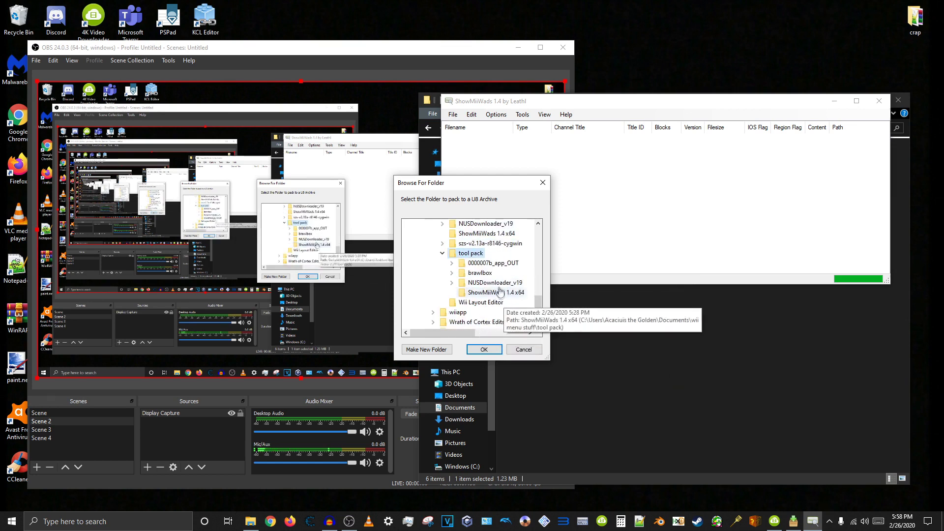
double_click(479, 265)
scroll(516, 284, "down", 2)
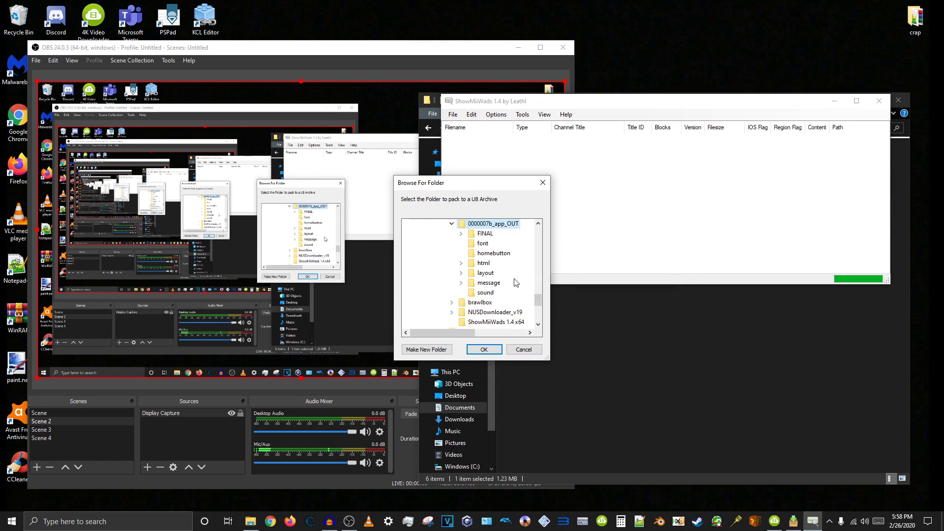
scroll(504, 268, "up", 2)
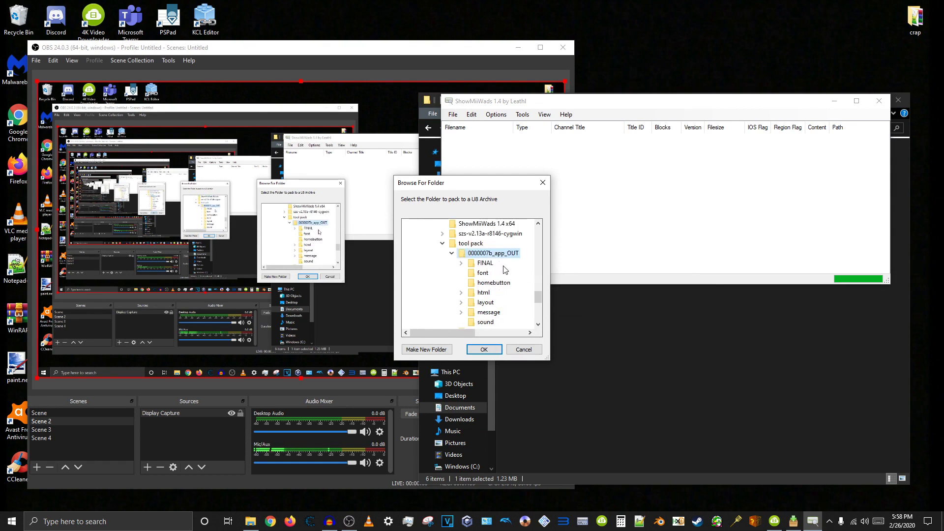
scroll(509, 273, "down", 1)
- Check IplSound.brsar in 0000007b_app_OUT's sound folder, then confirm that folder for packing
left_click(643, 391)
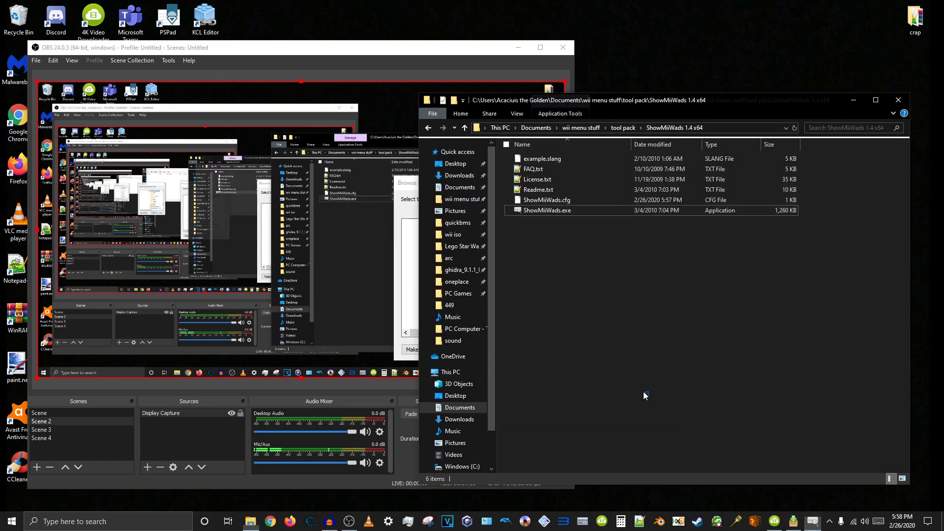
left_click(623, 128)
double_click(580, 158)
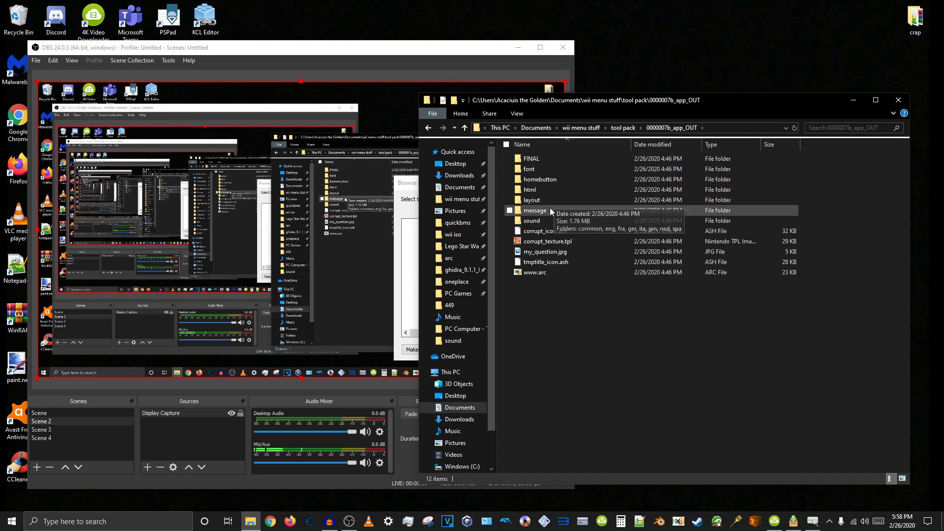
double_click(539, 221)
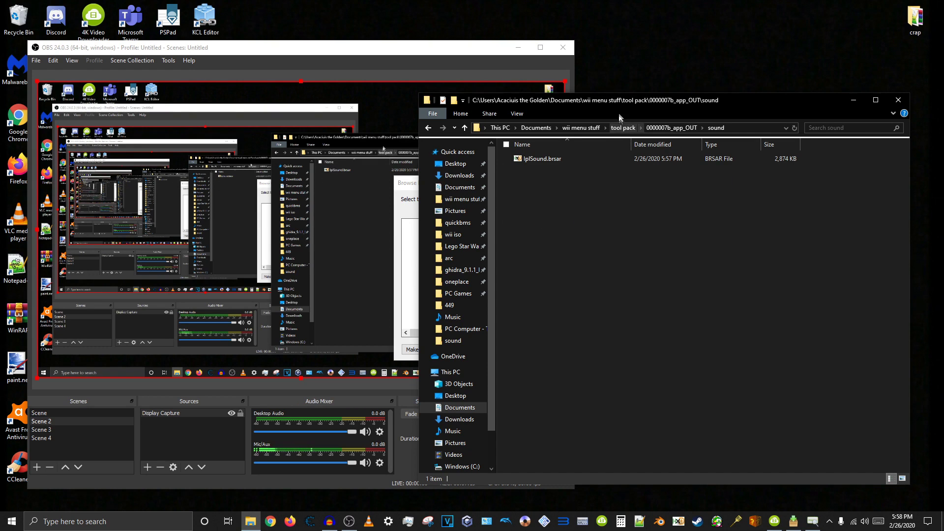
left_click_drag(541, 100, 706, 125)
scroll(507, 266, "up", 1)
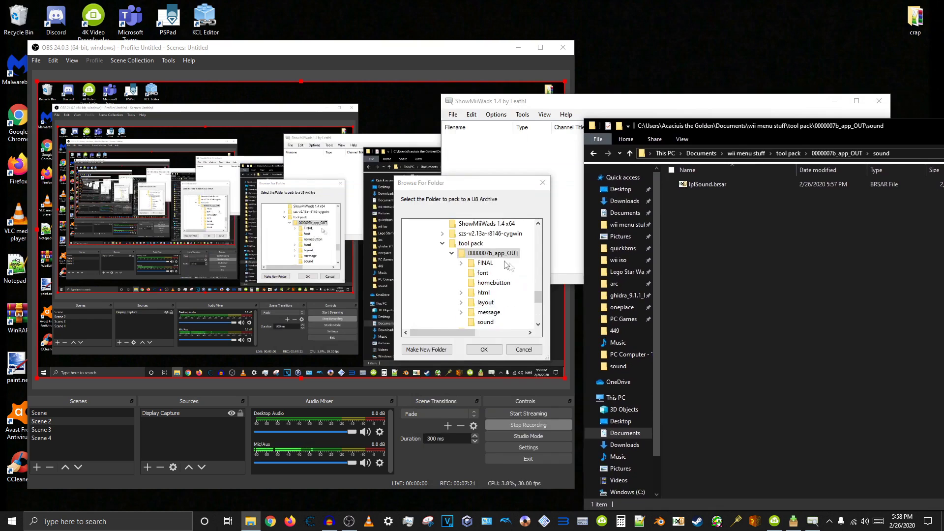
left_click(490, 256)
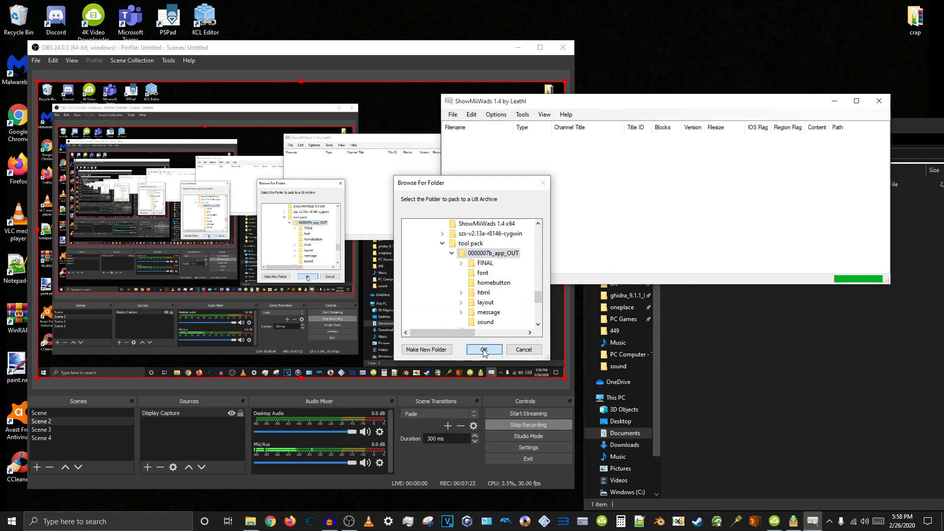
left_click(484, 349)
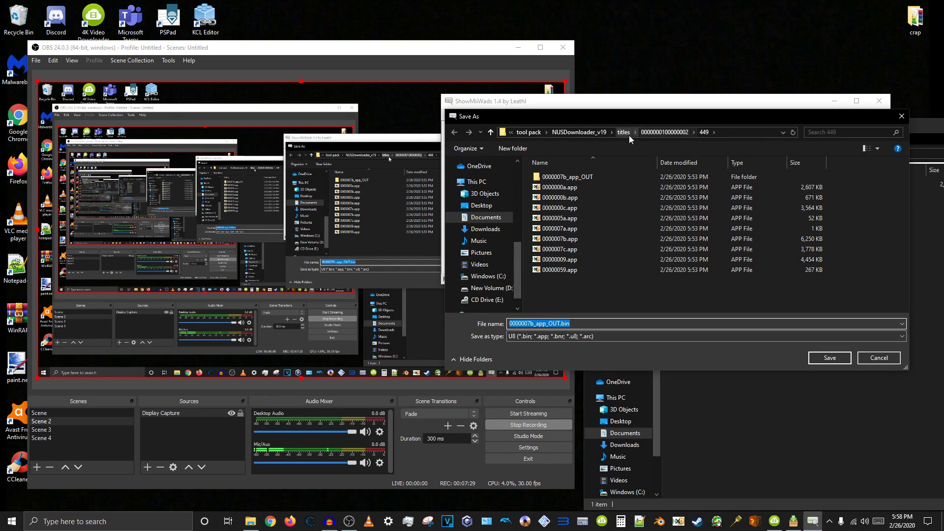
- Save the archive as 0000007b.app in the tool pack folder, without Lz77 compression
left_click(659, 132)
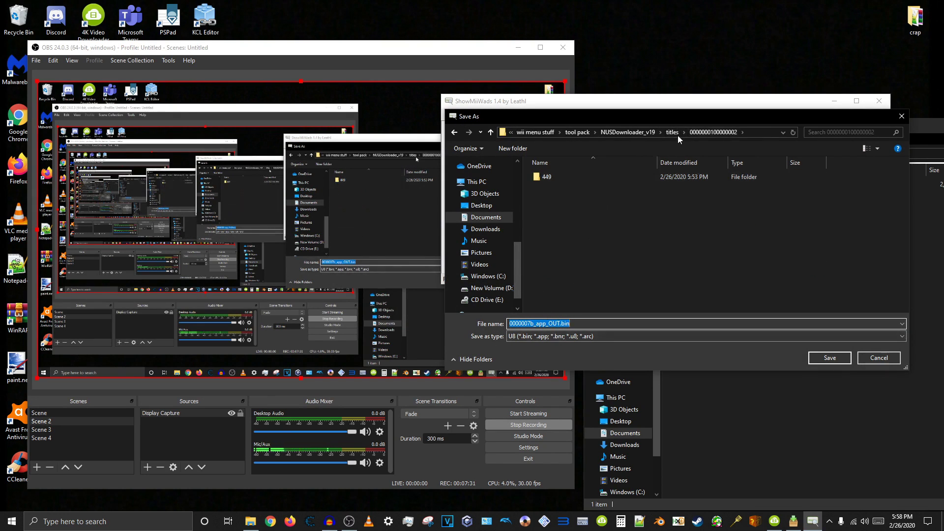
left_click(580, 132)
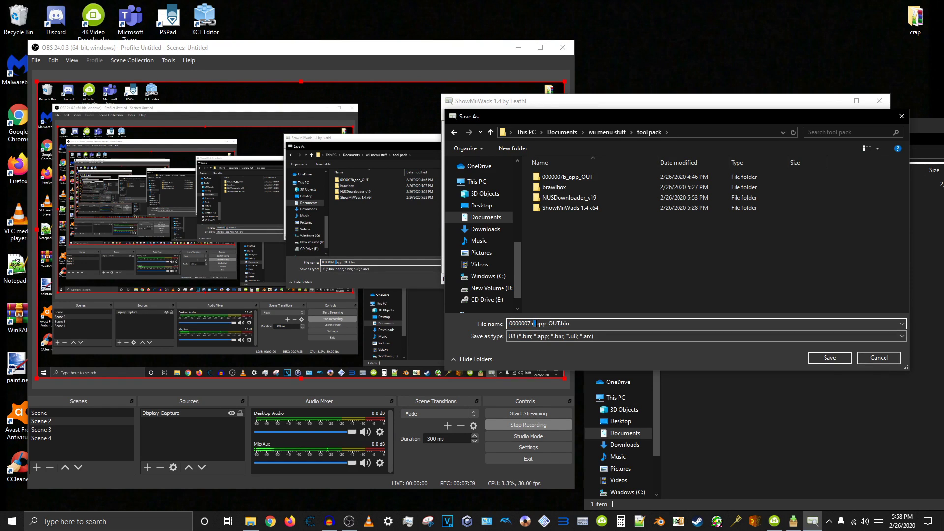
type(".")
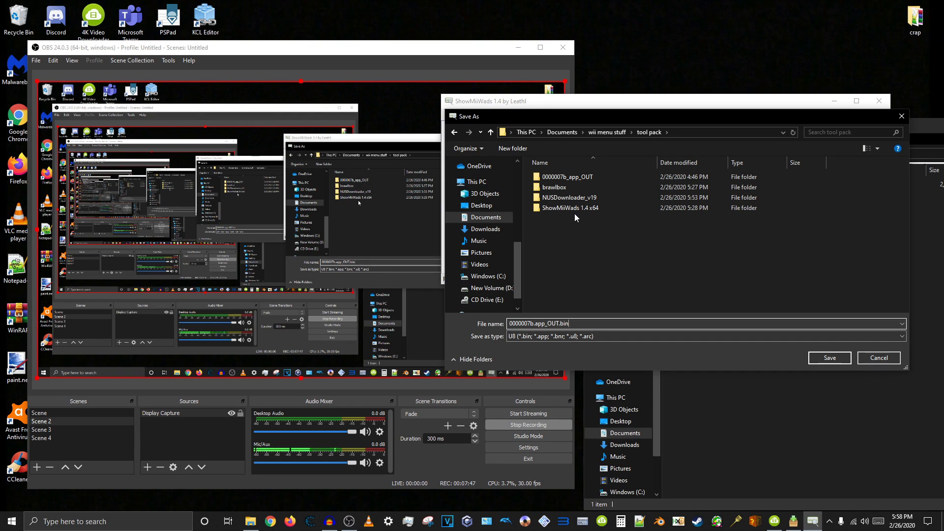
key("BackSpace")
key("BackSpace")
key("BackSpace")
key("BackSpace")
key("BackSpace")
key("BackSpace")
key("BackSpace")
key("BackSpace")
key("Return")
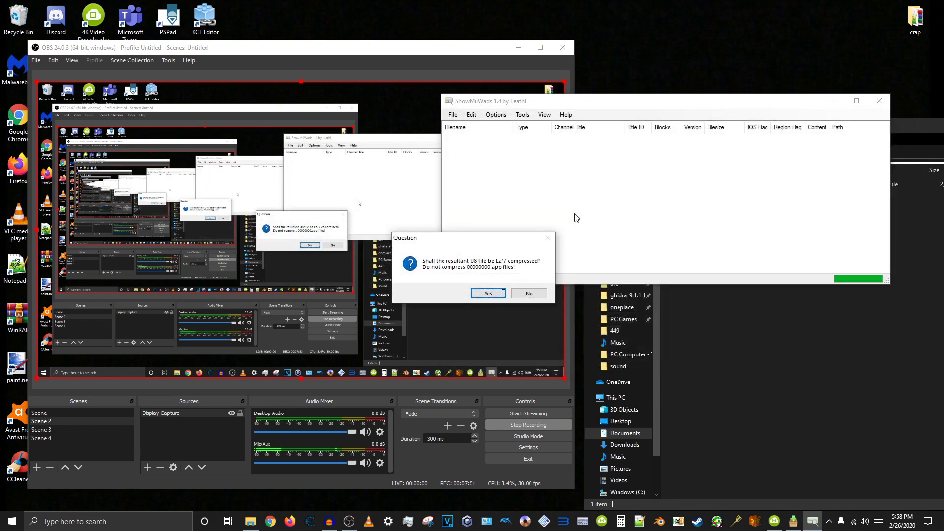
left_click(529, 294)
left_click(512, 292)
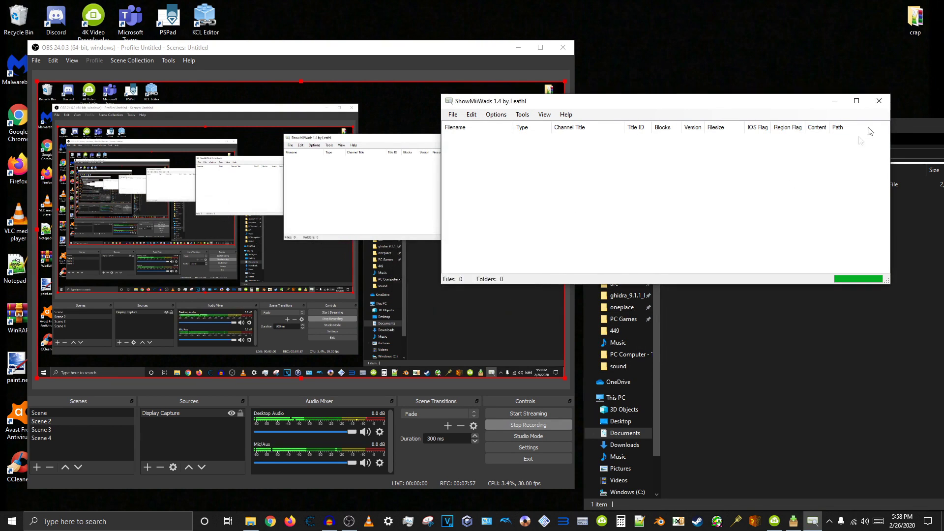
- Close ShowMiiWads and copy the 6,266 KB 0000007b.app from the tool pack folder
left_click(880, 101)
left_click_drag(839, 126, 687, 99)
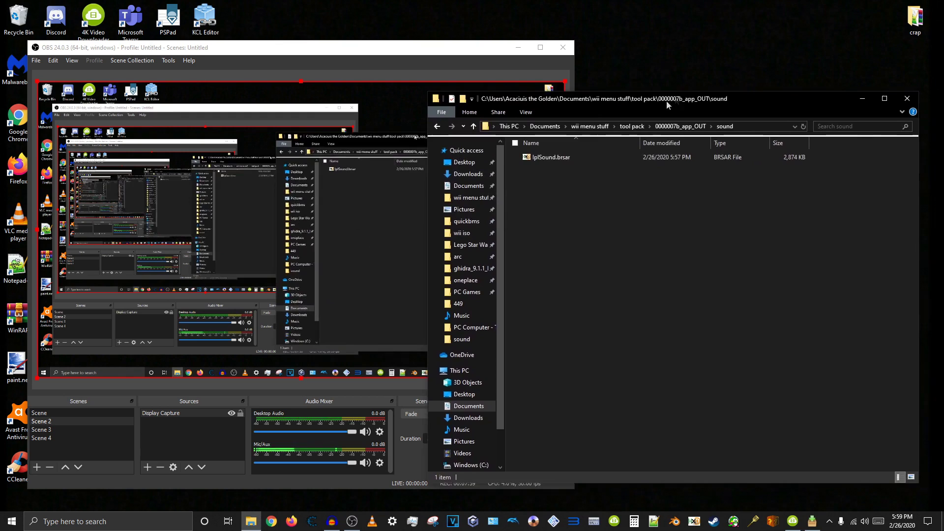
left_click(632, 127)
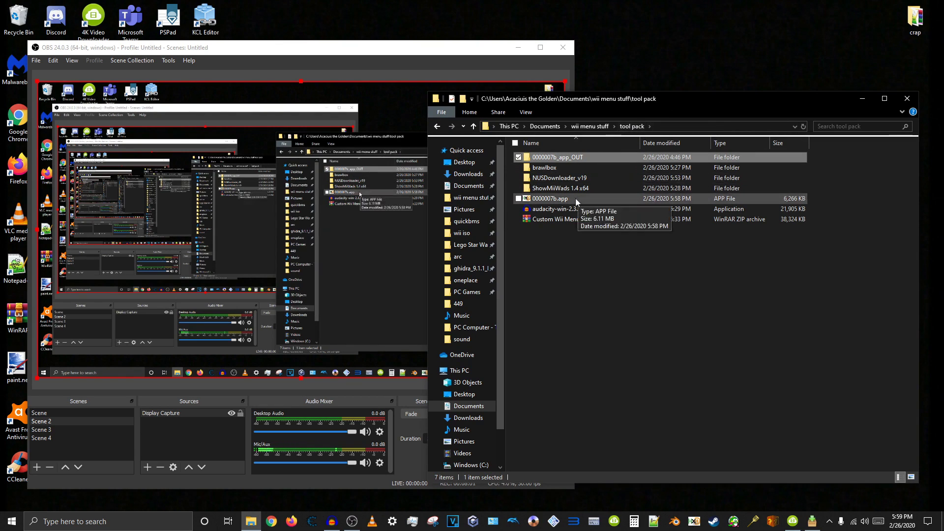
right_click(545, 199)
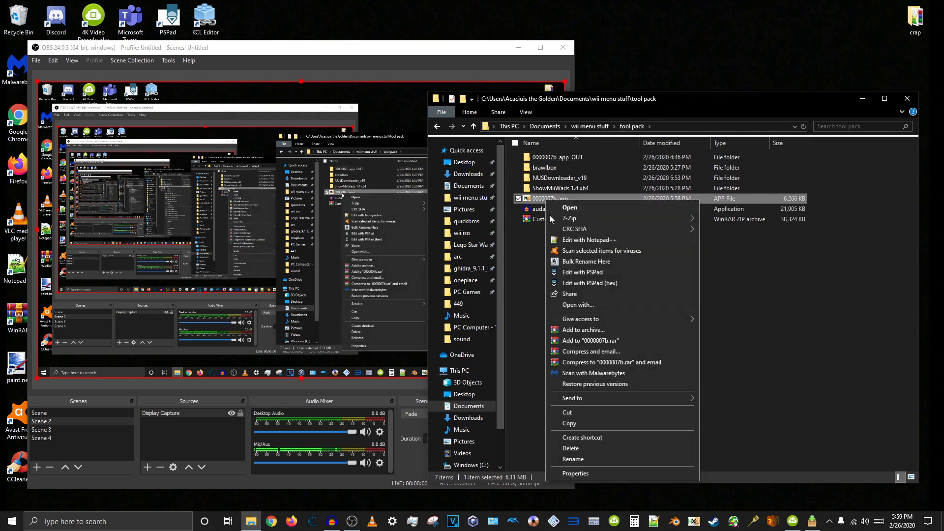
left_click(590, 424)
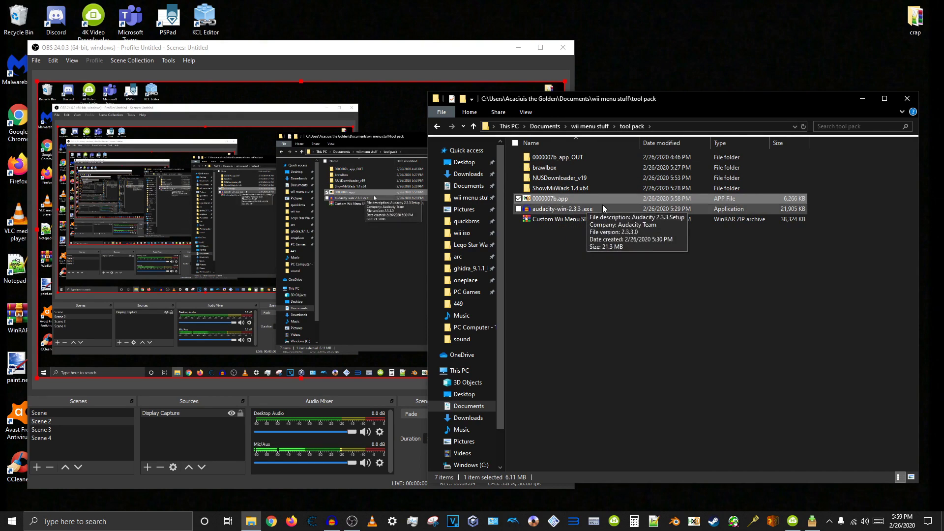
left_click_drag(613, 98, 579, 126)
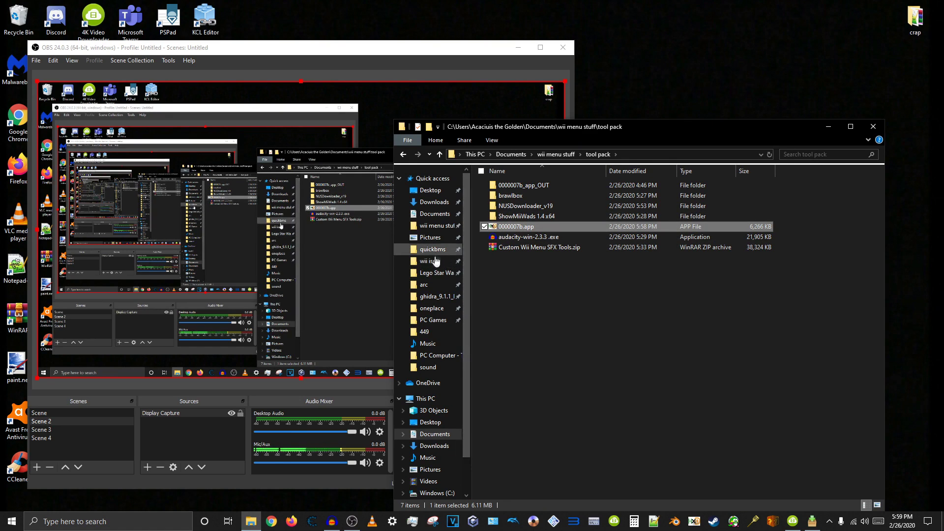
right_click(509, 227)
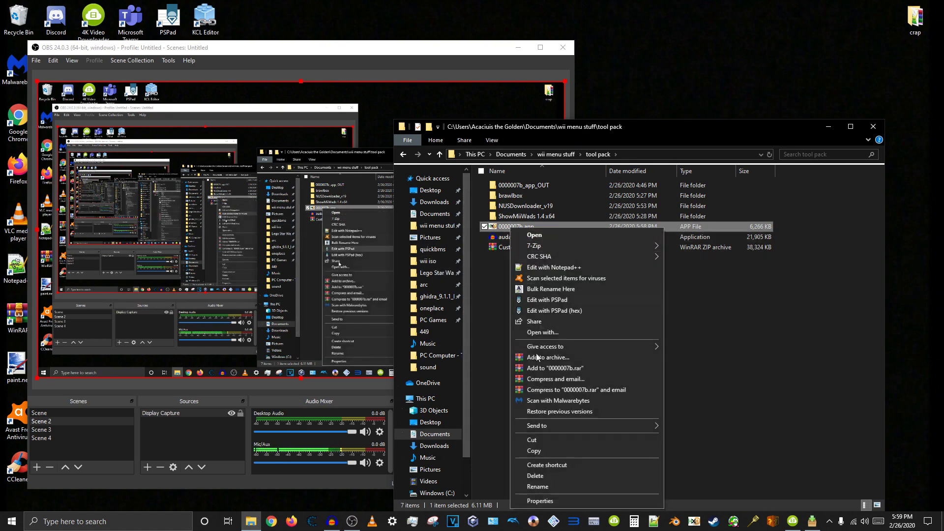
left_click(539, 449)
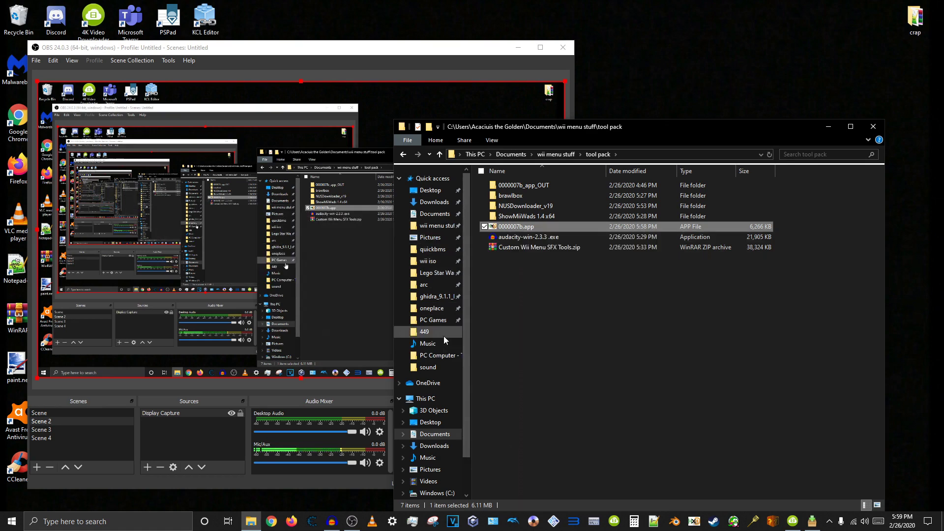
- Search Documents\Dolphin Emulator\Wii for 0000007b
scroll(445, 319, "down", 2)
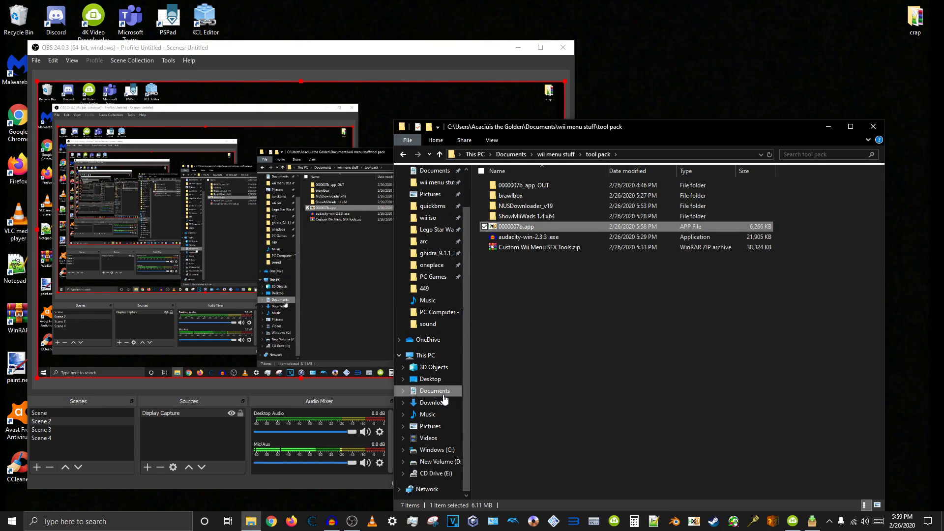
left_click(435, 392)
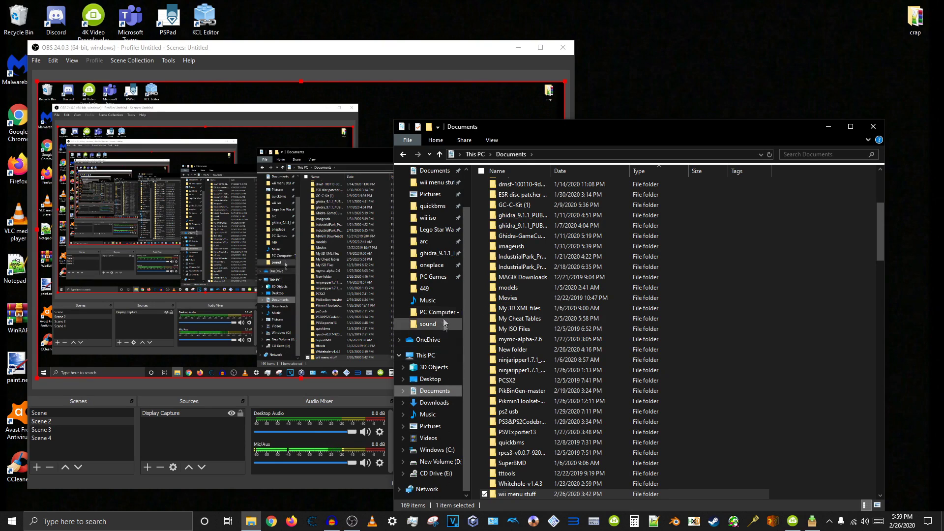
scroll(436, 287, "up", 2)
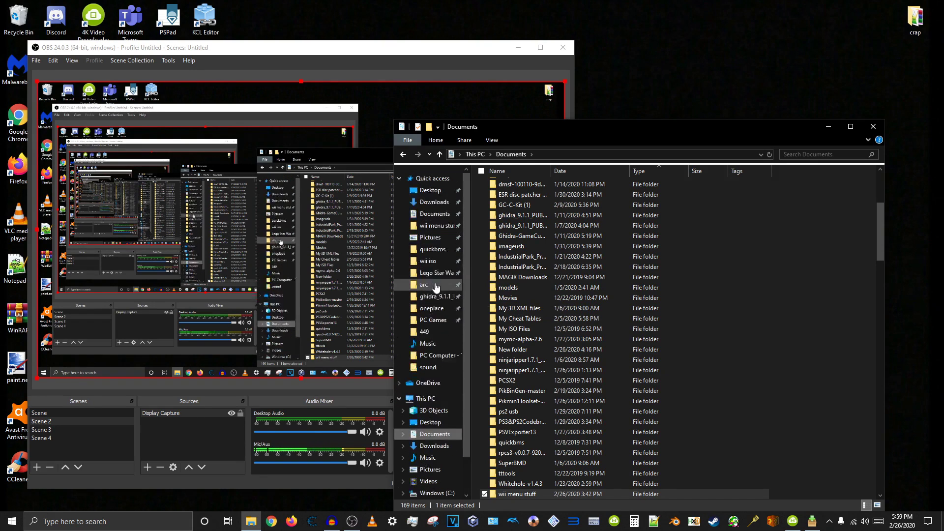
left_click(433, 213)
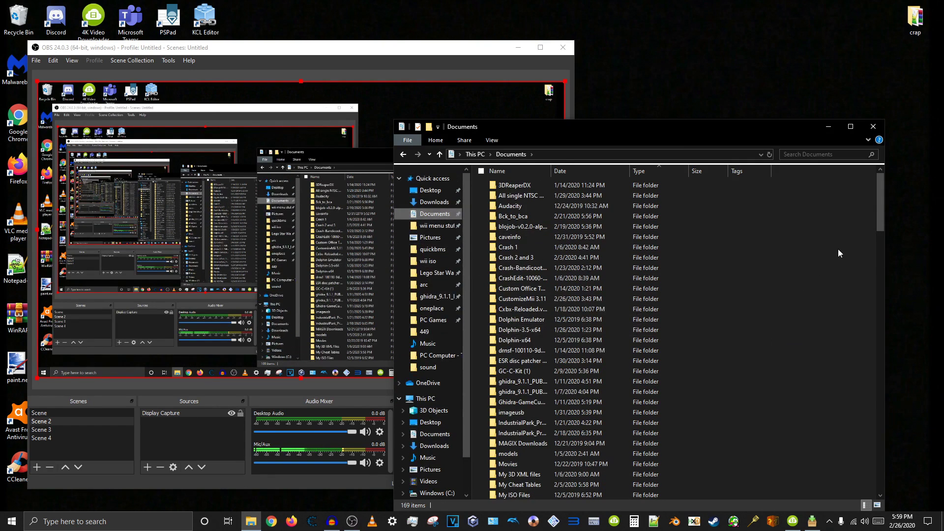
scroll(839, 248, "down", 7)
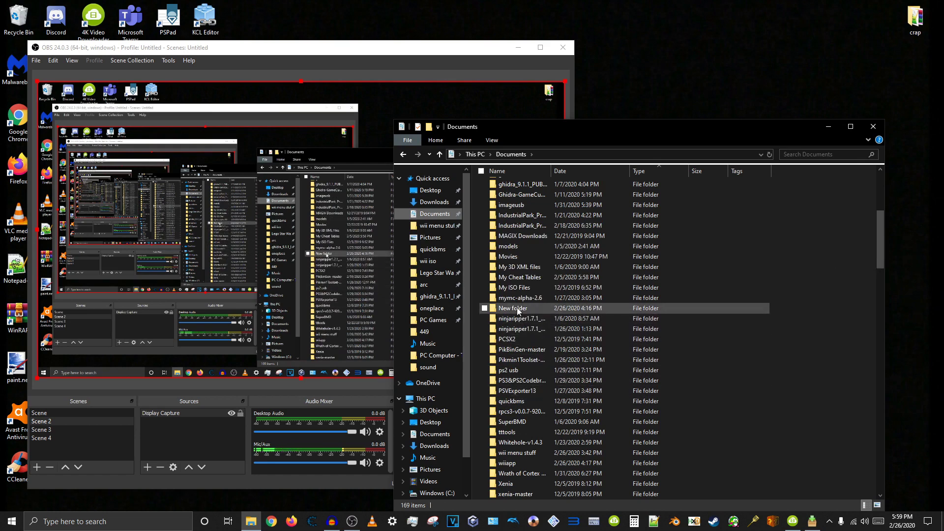
scroll(533, 373, "down", 3)
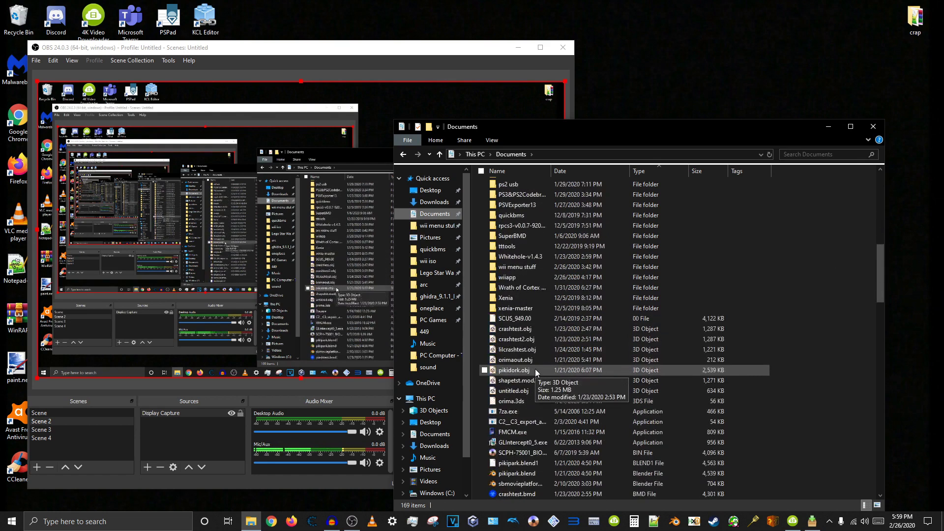
scroll(538, 366, "up", 6)
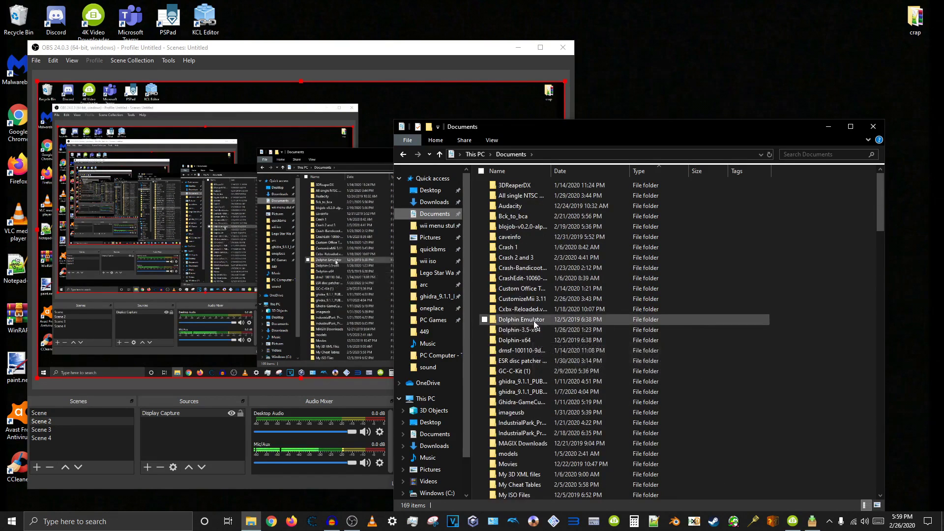
key("alt+Right")
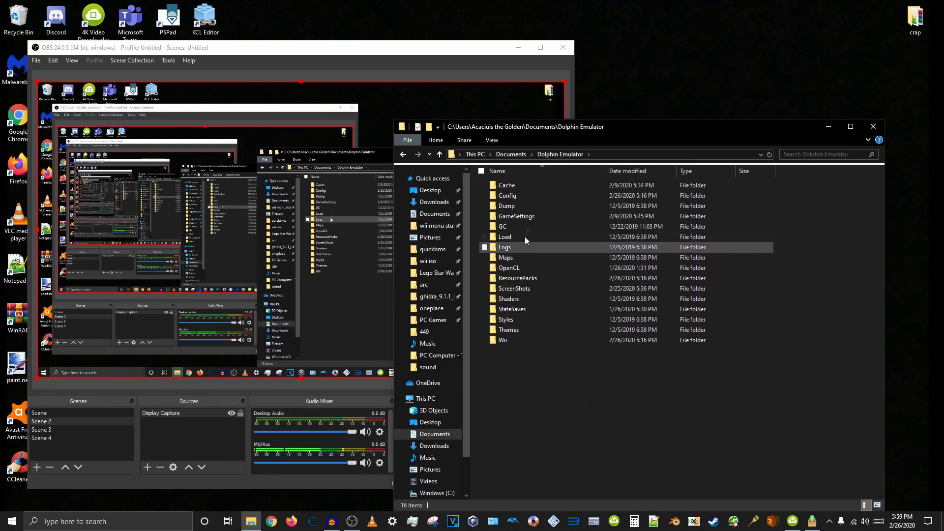
double_click(511, 340)
left_click(827, 156)
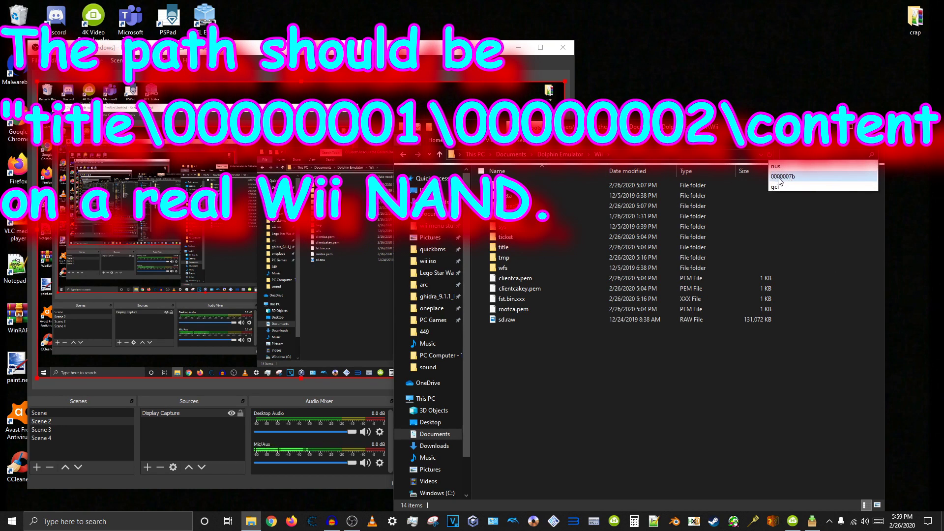
left_click(782, 176)
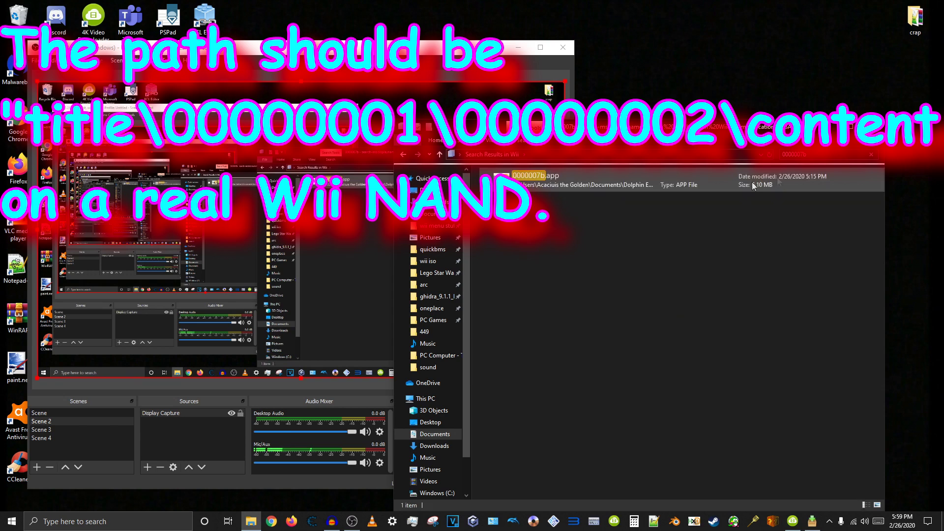
- Paste the new 0000007b.app into title\00000001\00000002\content, replacing the old file
right_click(530, 190)
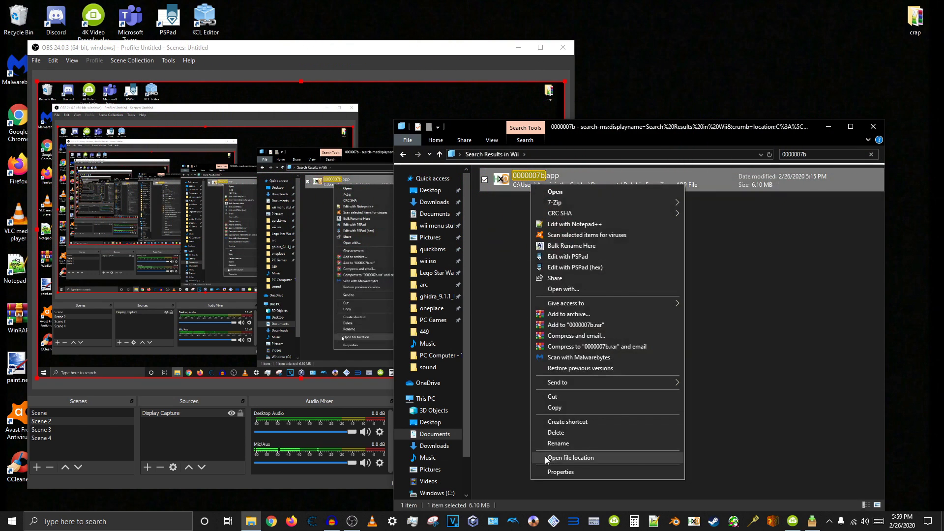
left_click(546, 458)
right_click(547, 287)
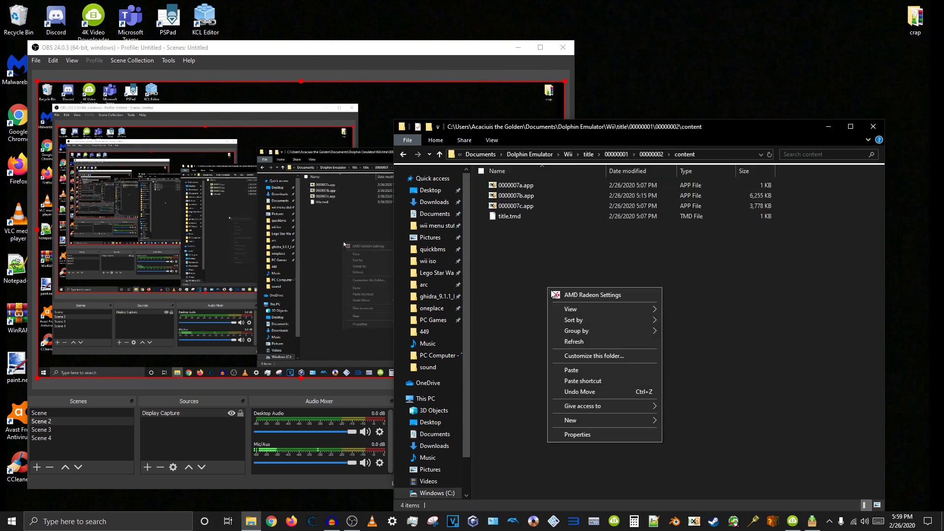
left_click(587, 373)
left_click(507, 182)
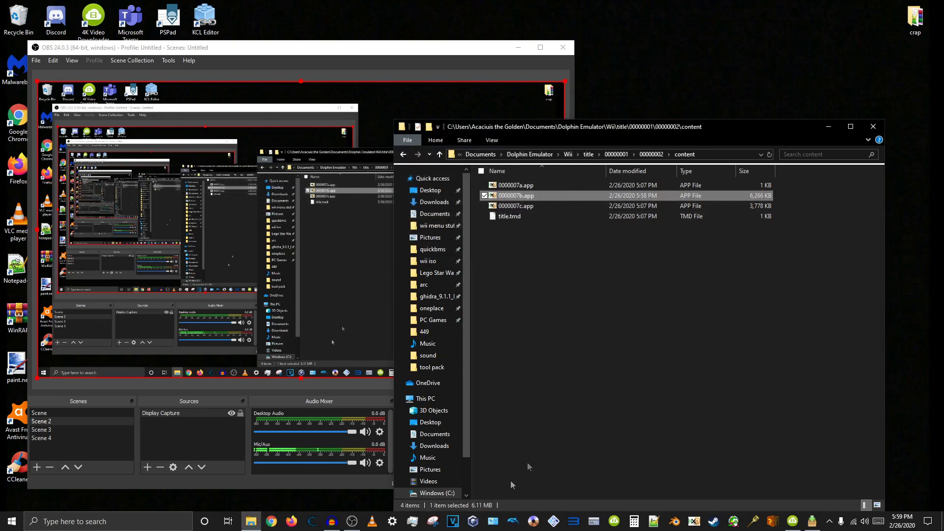
left_click(519, 525)
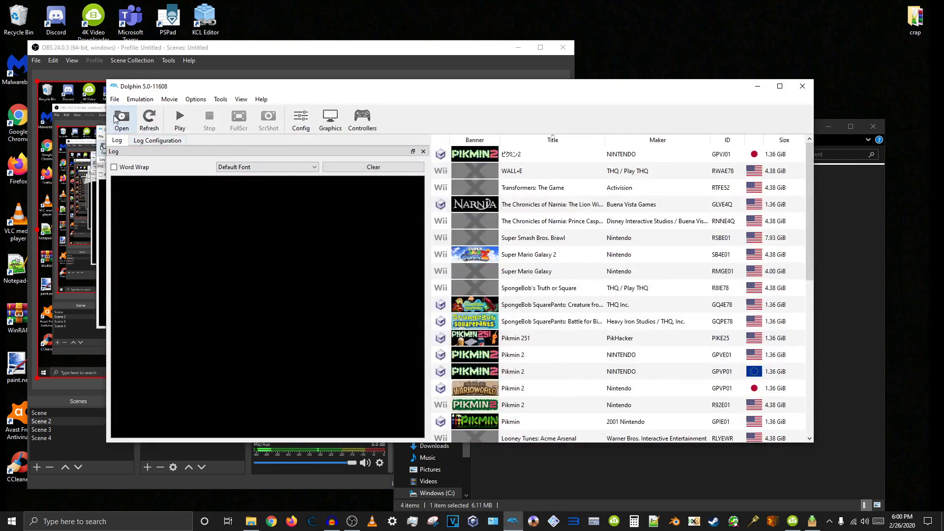
- Dismiss Dolphin's Open dialog and boot Wii System Menu 4.1U from the Tools menu
left_click(118, 119)
left_click(544, 346)
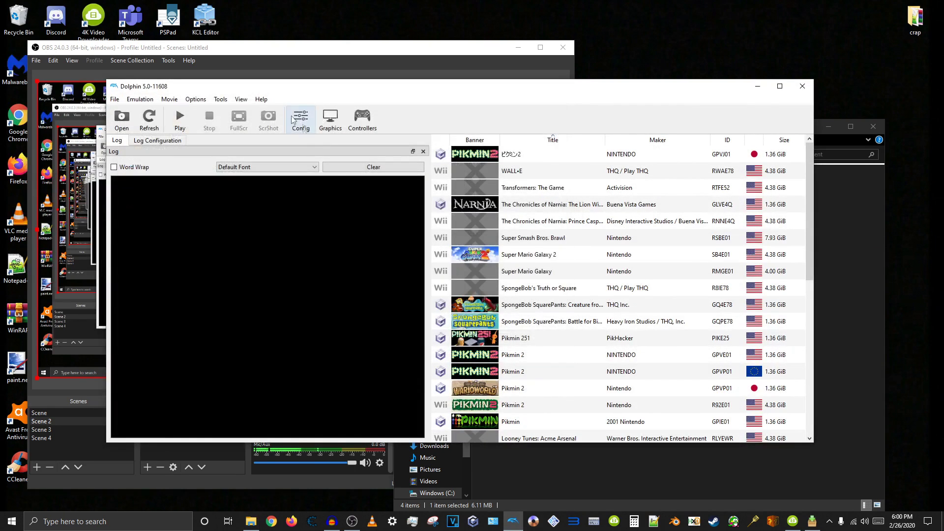
left_click(241, 99)
mouse_move(221, 100)
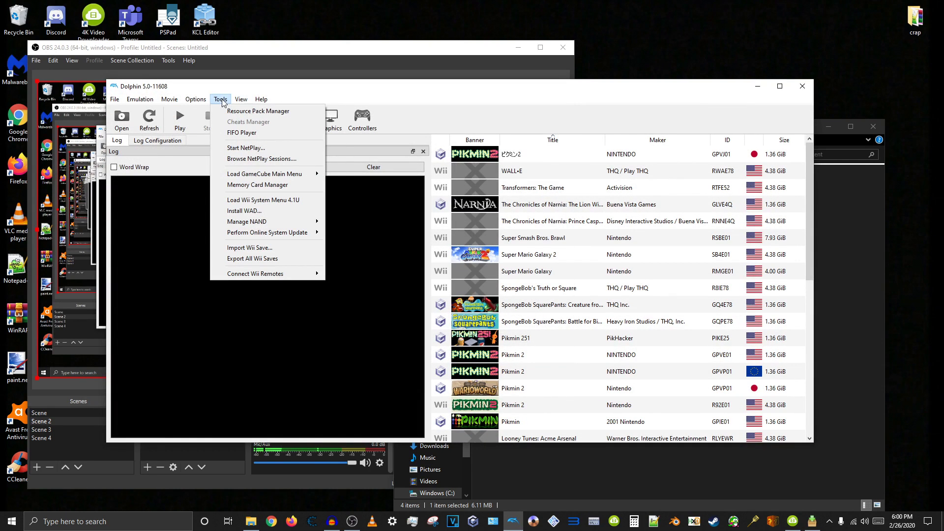
left_click(246, 200)
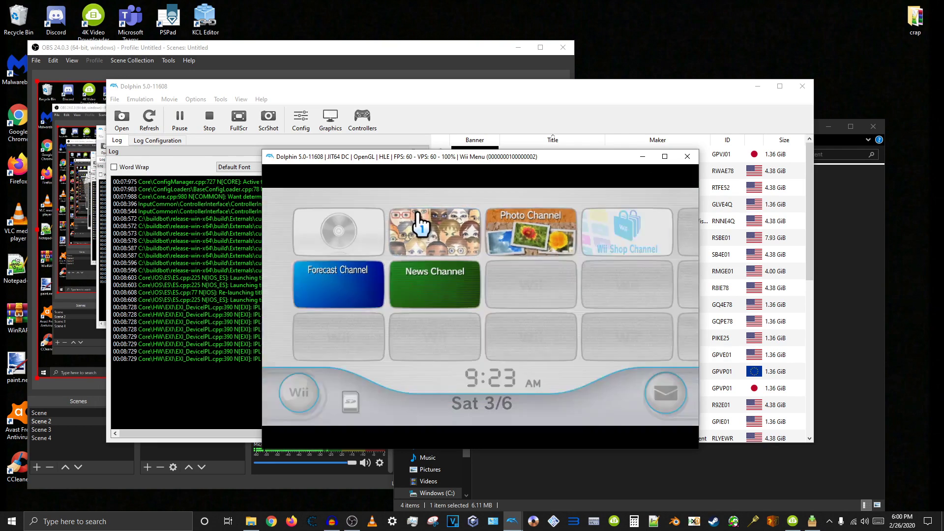
left_click(421, 224)
left_click(421, 387)
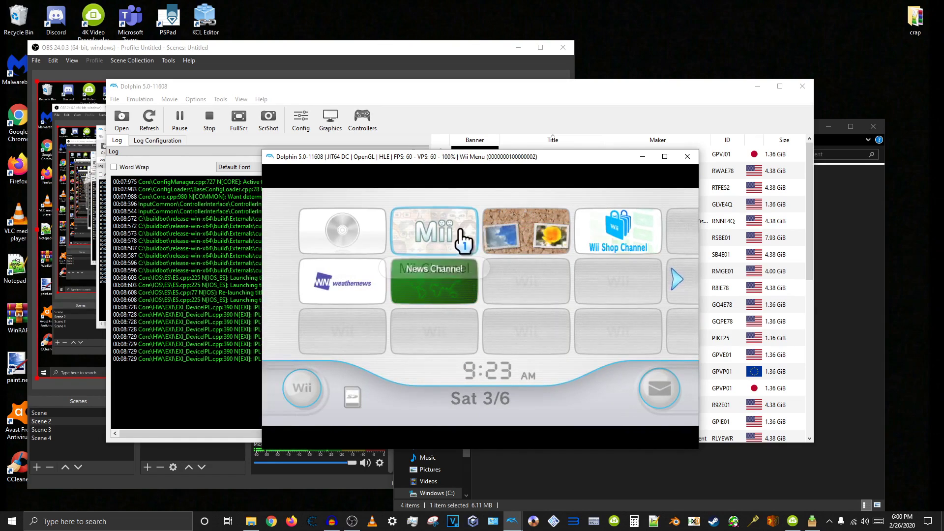
left_click(461, 237)
left_click(402, 388)
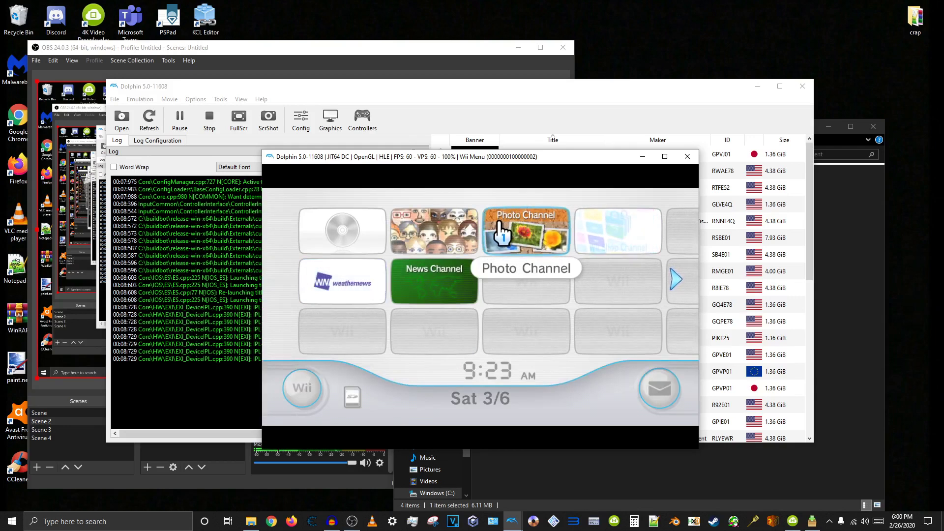
left_click(500, 228)
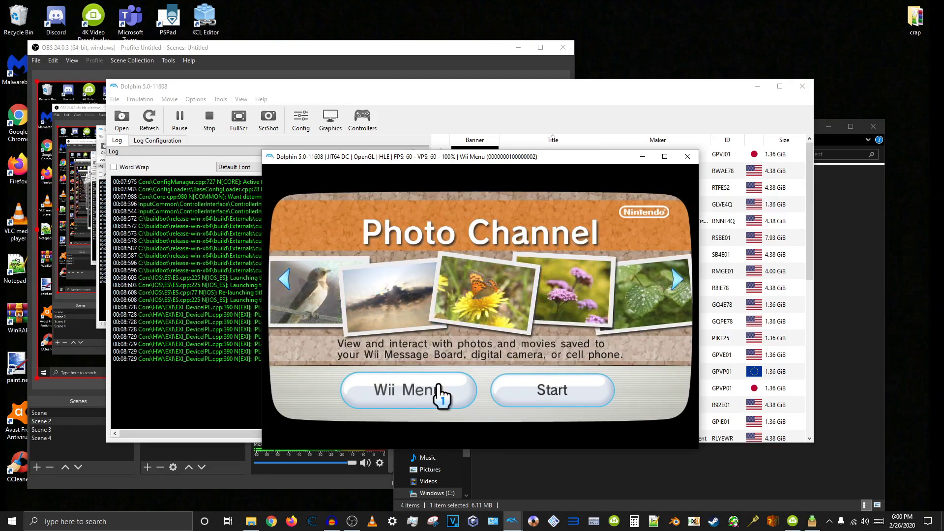
left_click(439, 394)
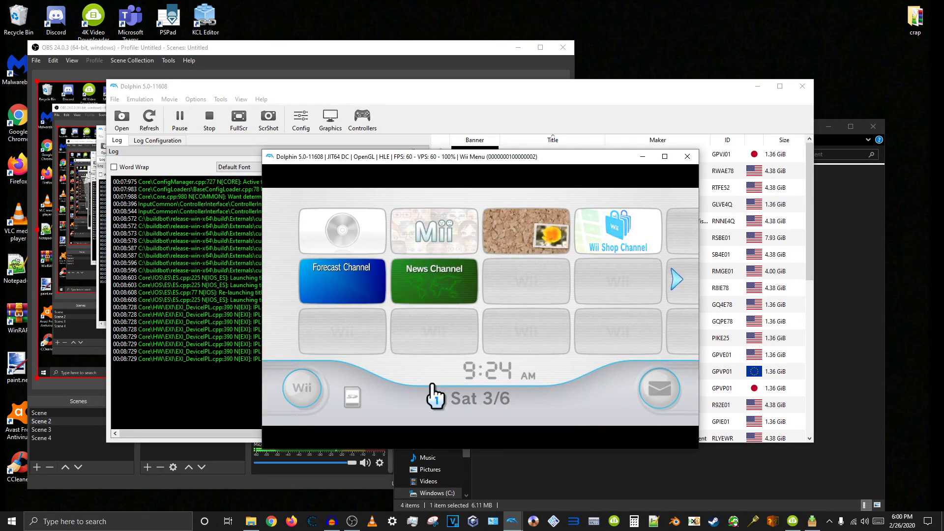